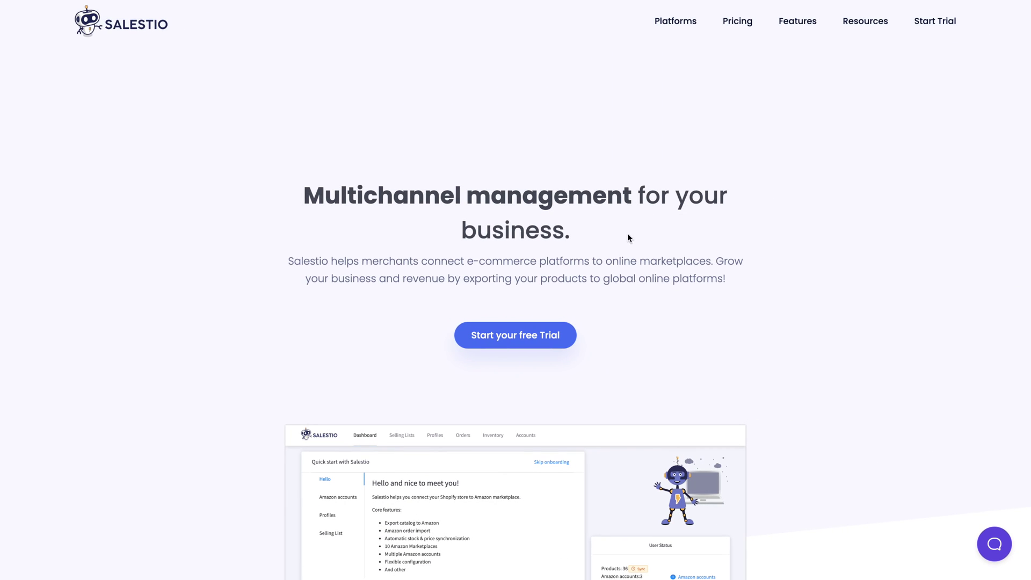
View the Salestio features page and begin a free trial signup for WooCommerce.
mouse_move(677, 20)
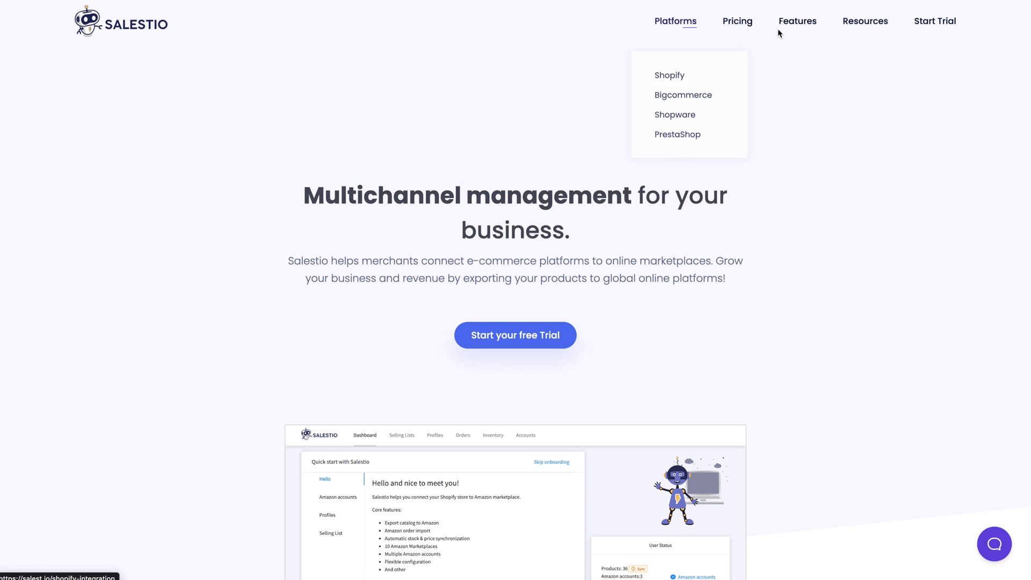
click(797, 20)
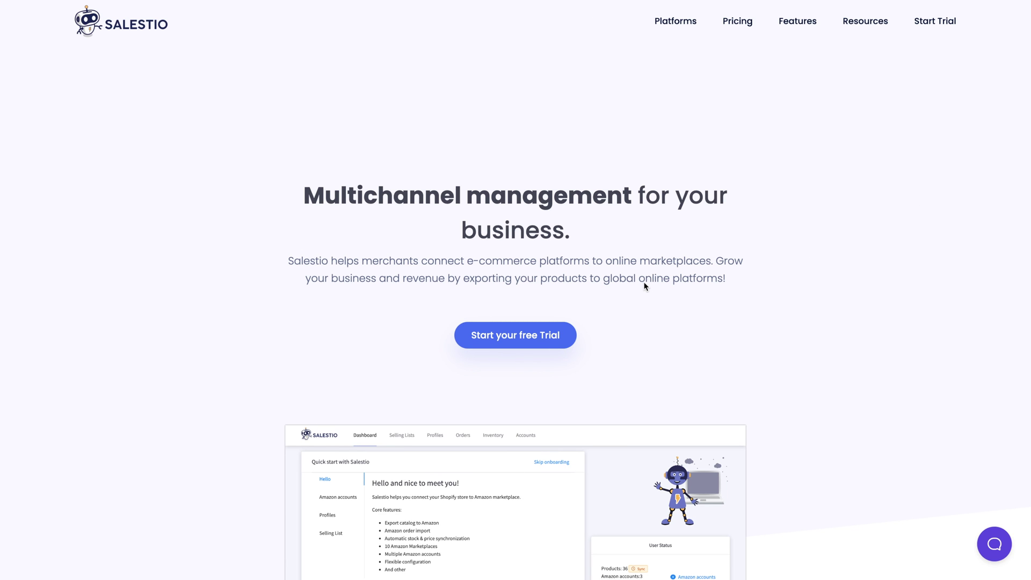
click(933, 22)
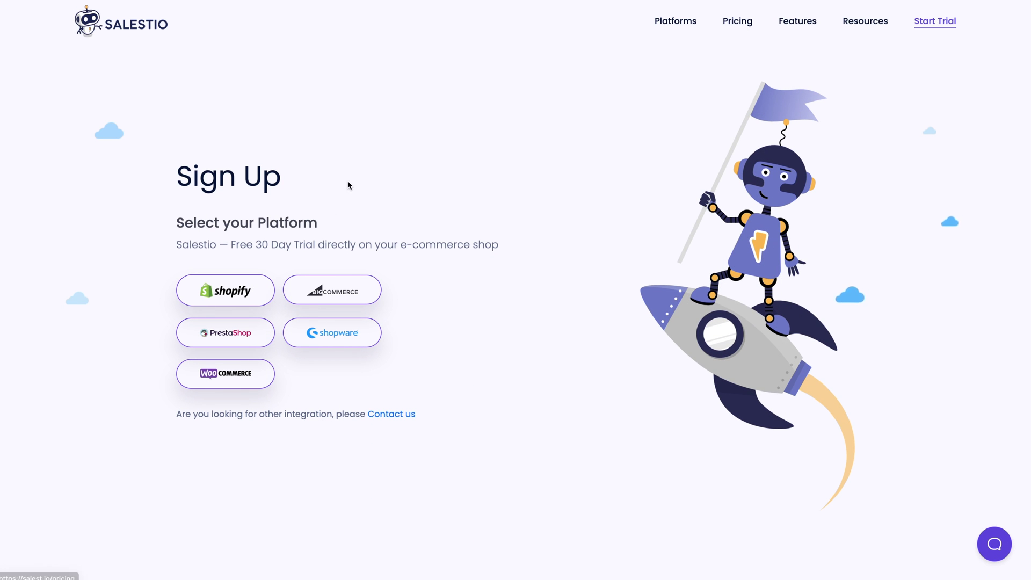
click(254, 378)
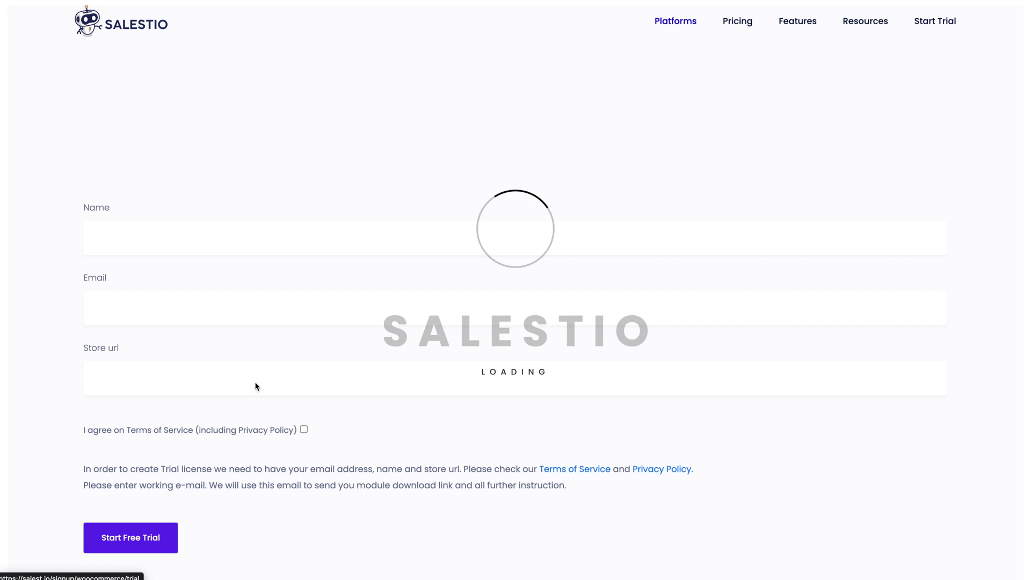
Register the trial as Salestio with the contact e-mail and salestio-demo.com, then download the plugin archive.
click(211, 234)
text(Salestio)
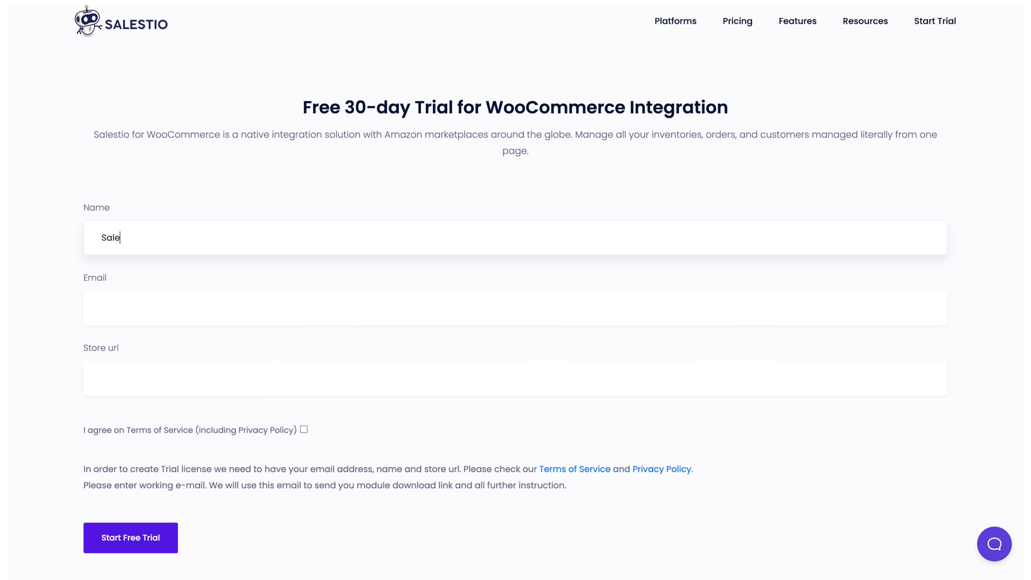
key(Tab)
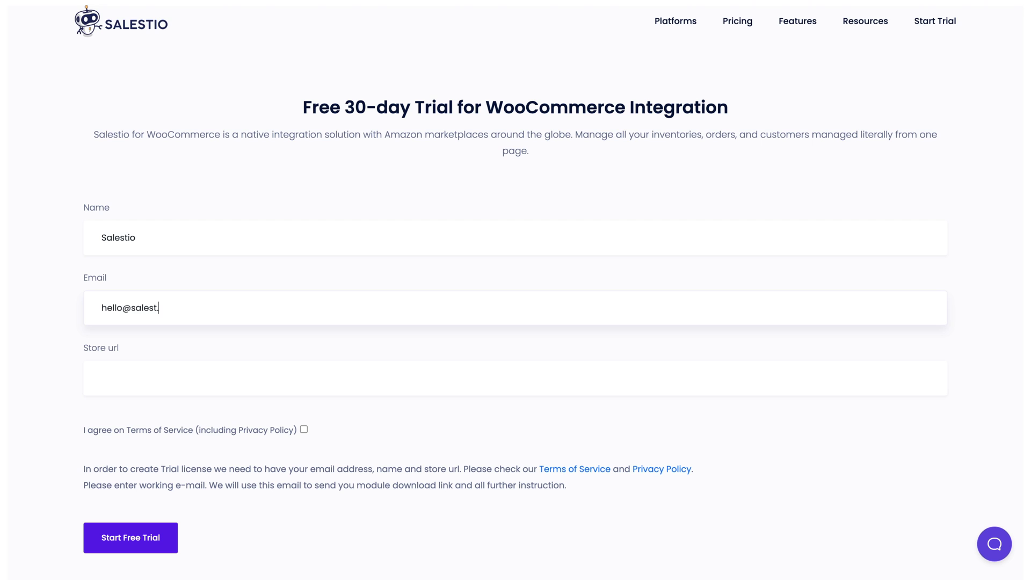
key(Tab)
text(salestio-demo)
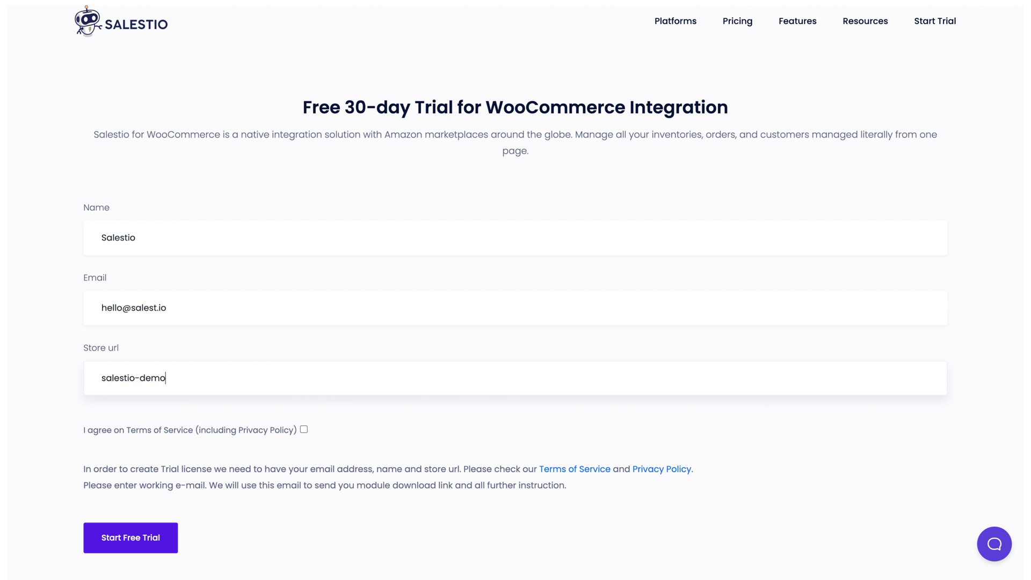
text(.com)
click(236, 432)
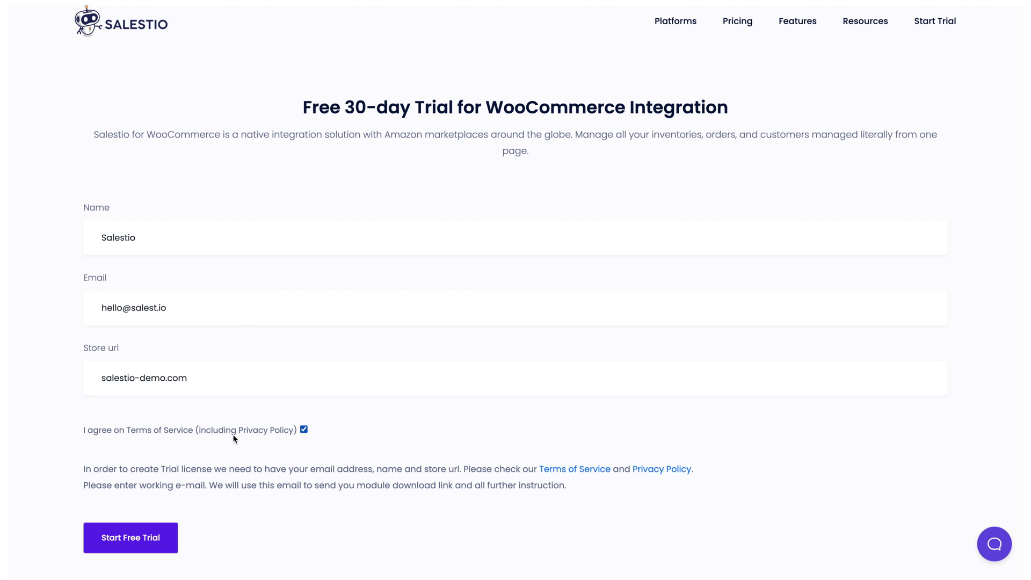
click(164, 538)
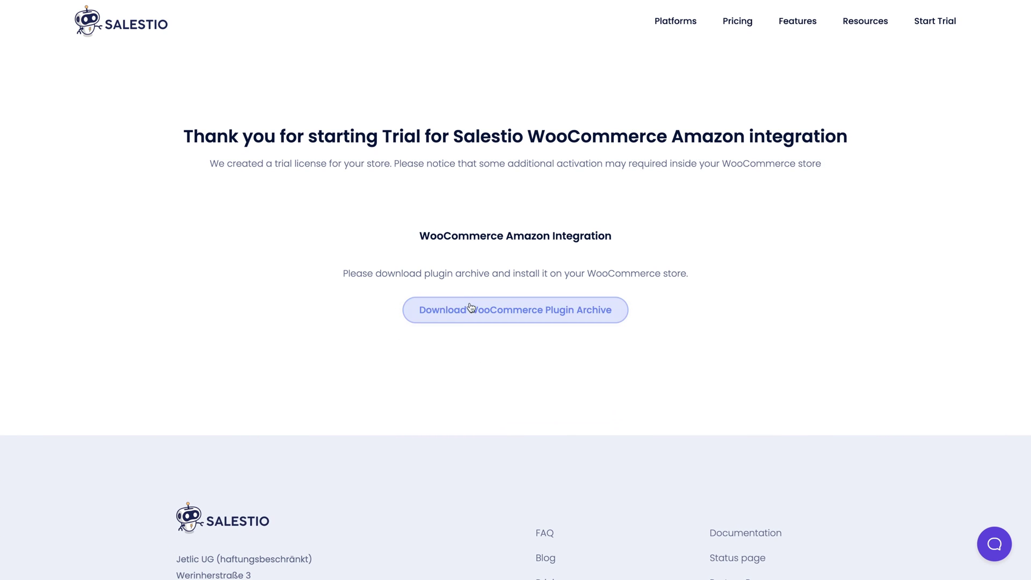
click(519, 317)
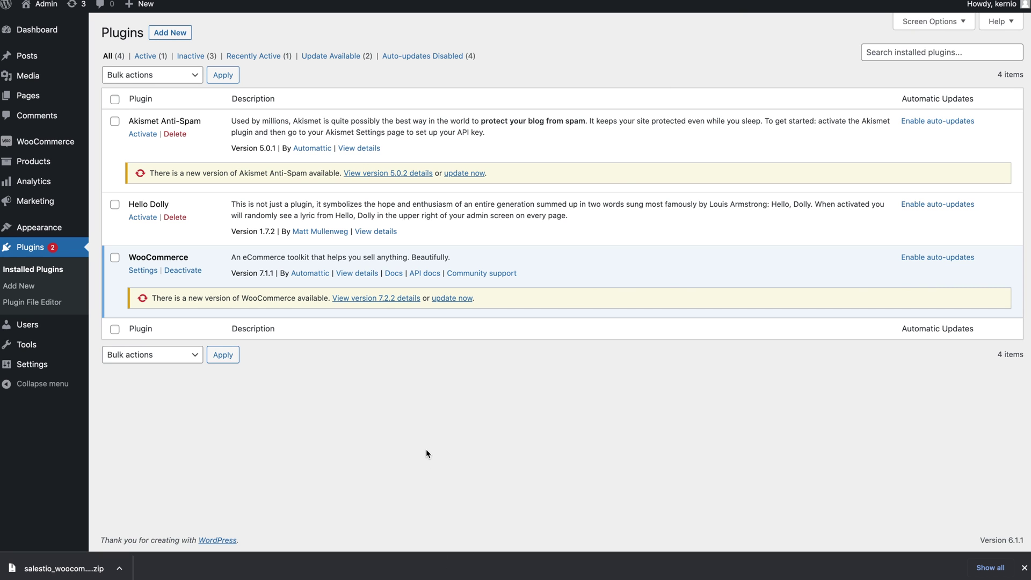
Upload the downloaded Salestio plugin zip via Plugins > Add New, install it, and activate it.
click(1024, 568)
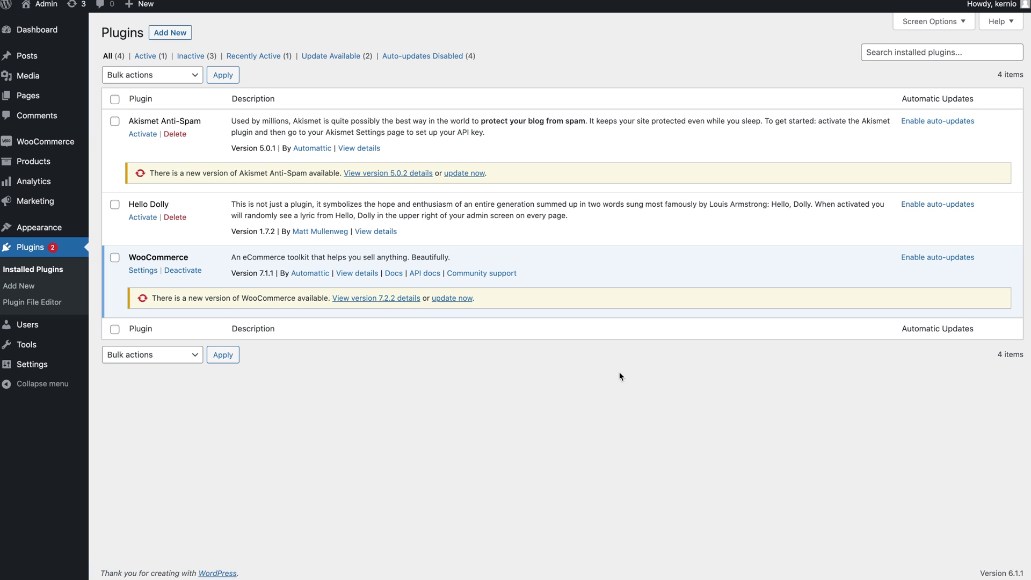
click(183, 35)
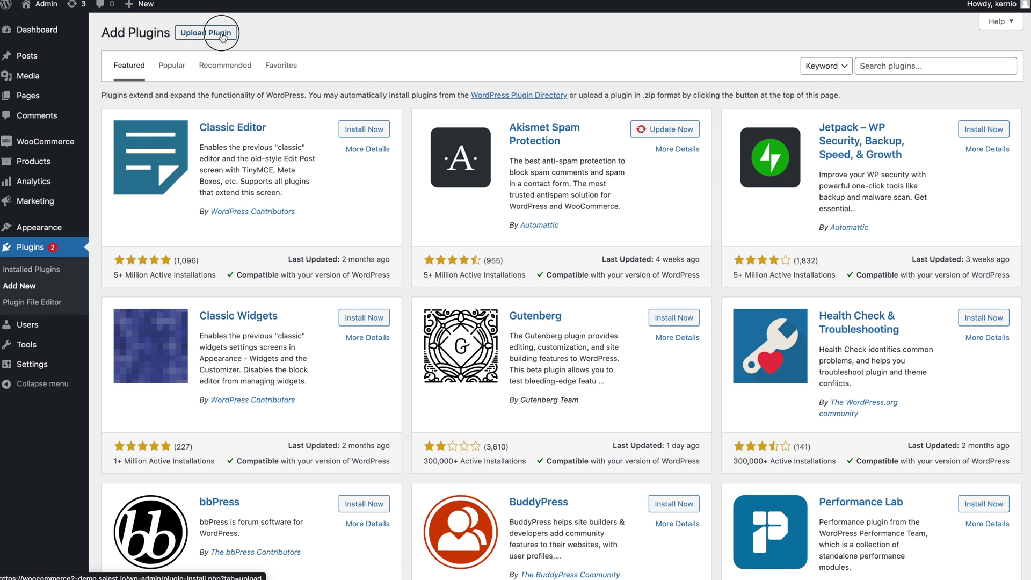
click(221, 35)
click(473, 137)
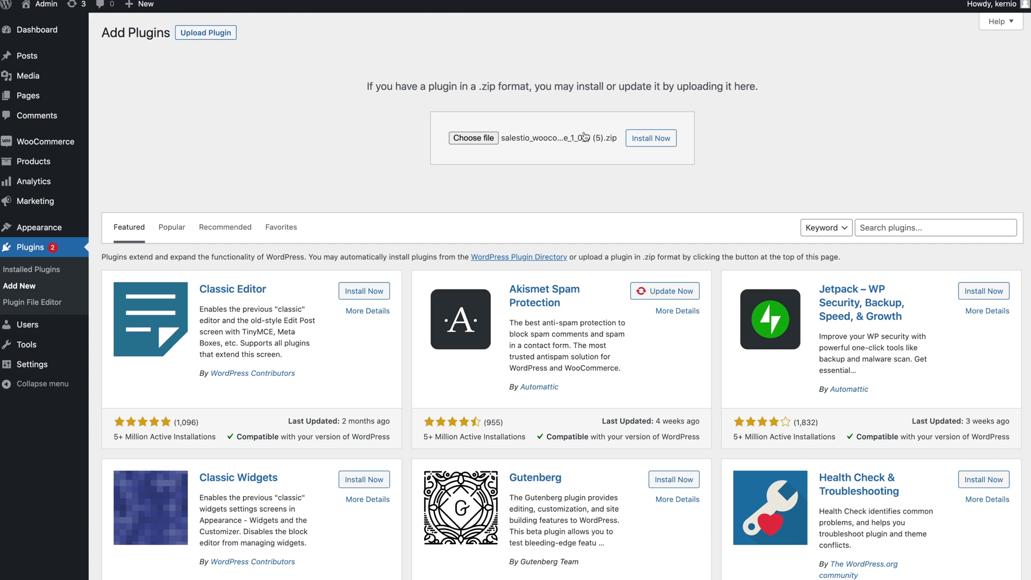
click(649, 139)
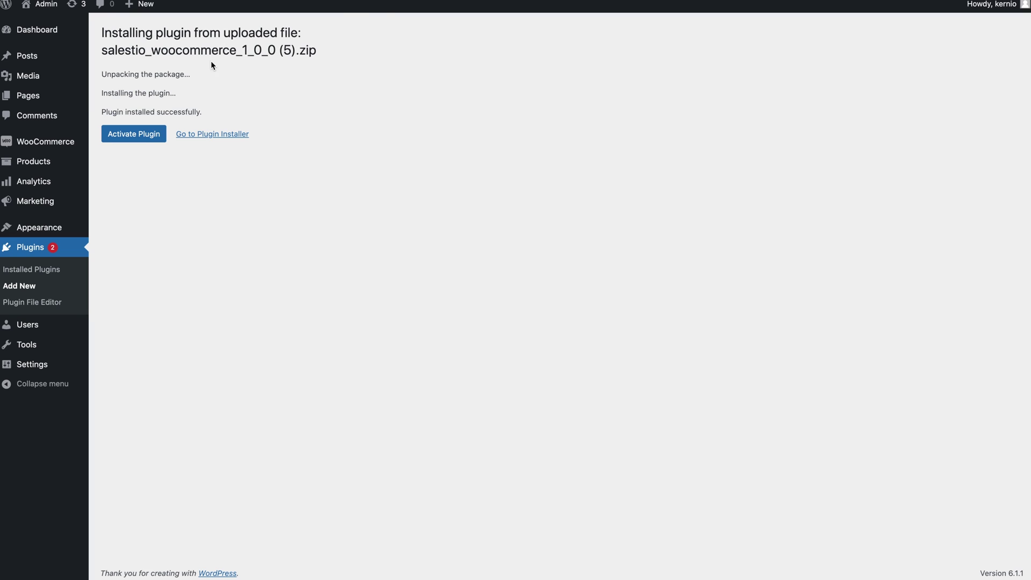
click(148, 136)
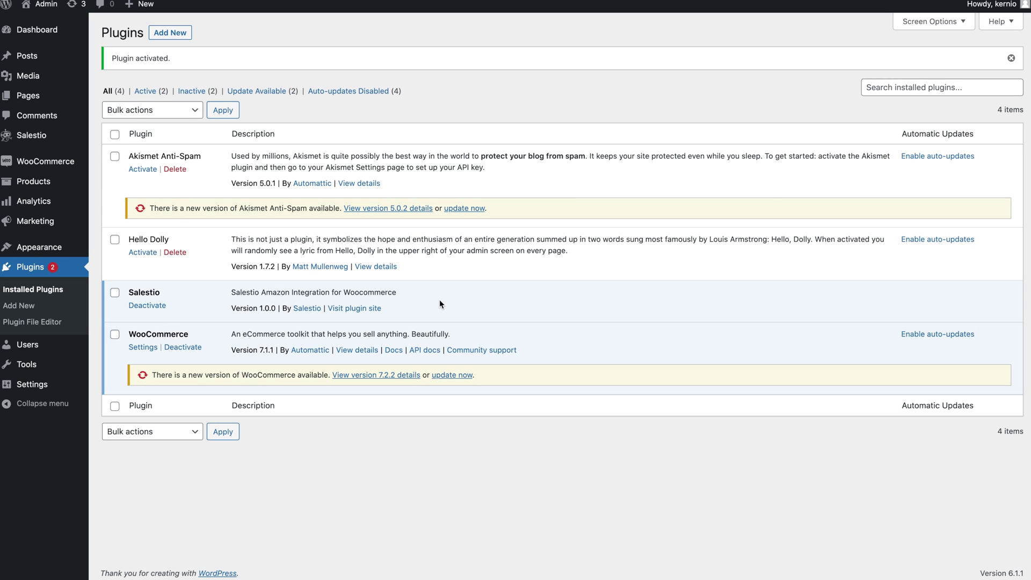
Open Salestio from the admin sidebar and approve its Read/Write access to the WooCommerce store.
mouse_move(18, 139)
click(19, 137)
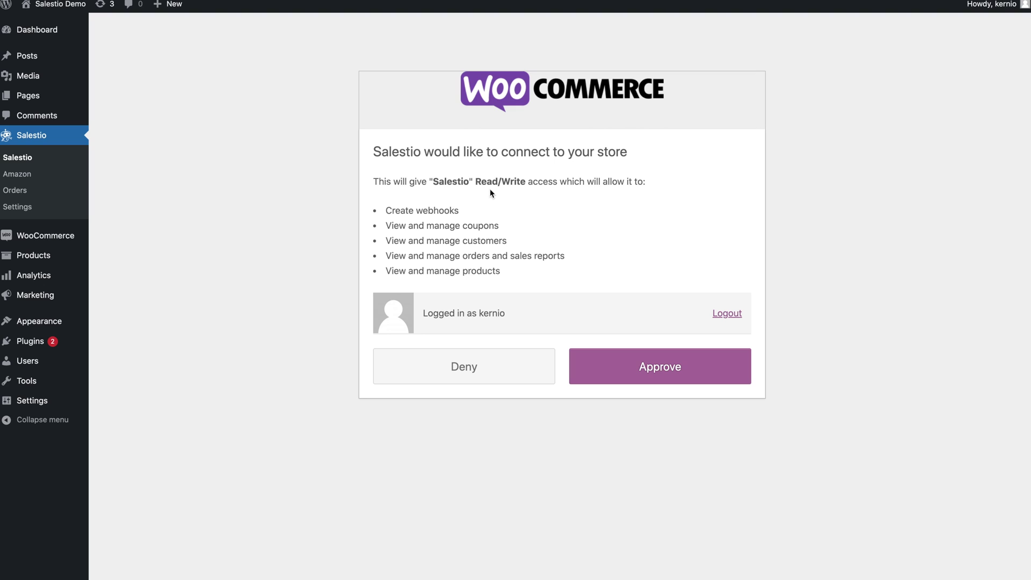
drag(475, 182, 526, 182)
click(518, 171)
click(647, 384)
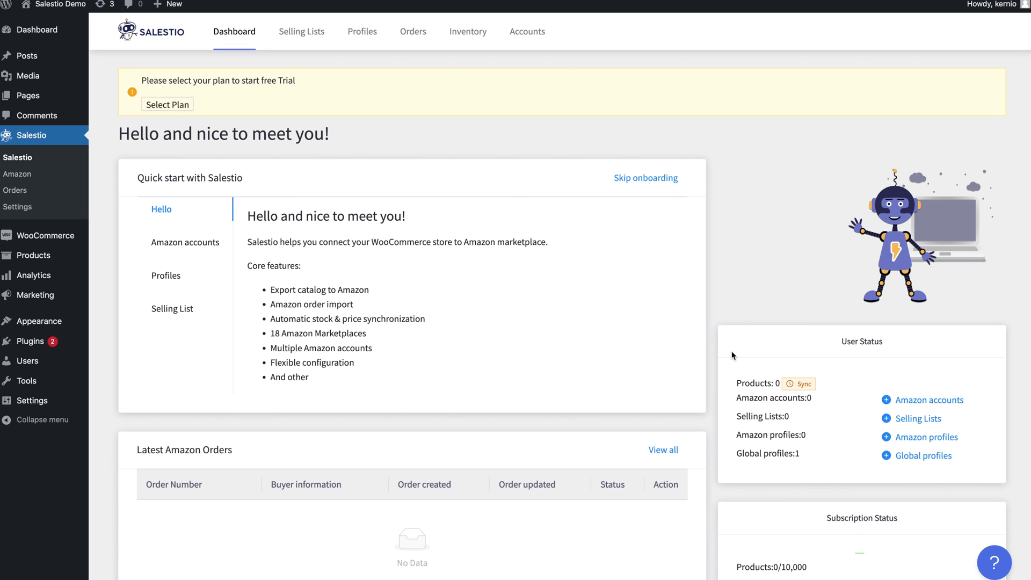
Pick a plan through the dashboard's Select Plan notice to start the Salestio trial.
scroll(729, 364, down, 3)
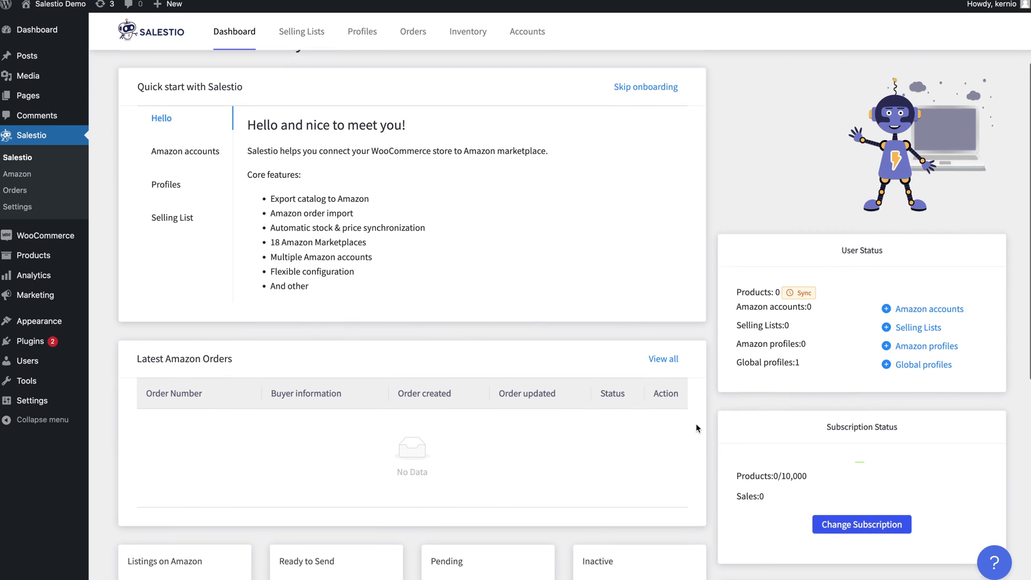
scroll(674, 311, up, 3)
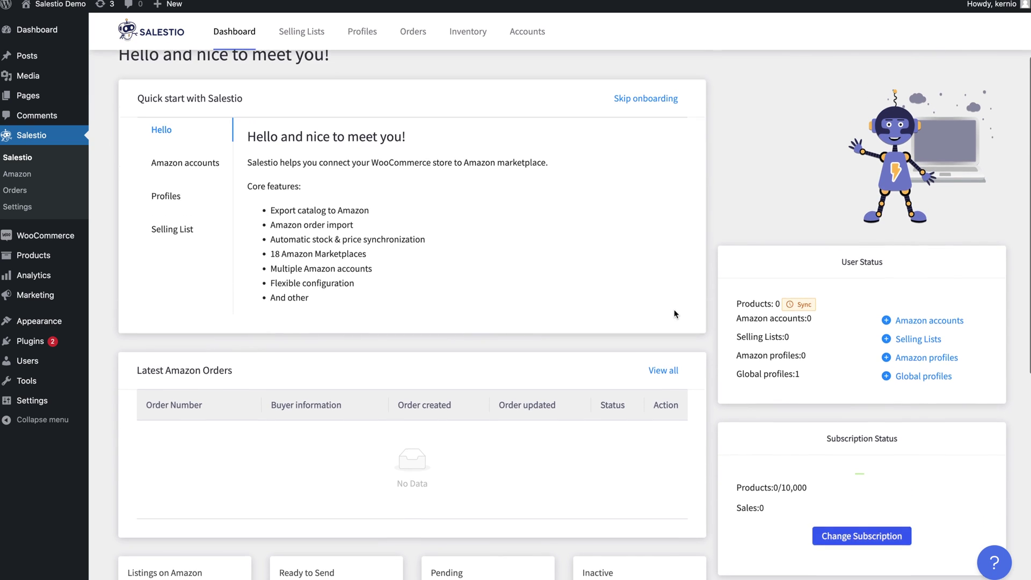
click(501, 272)
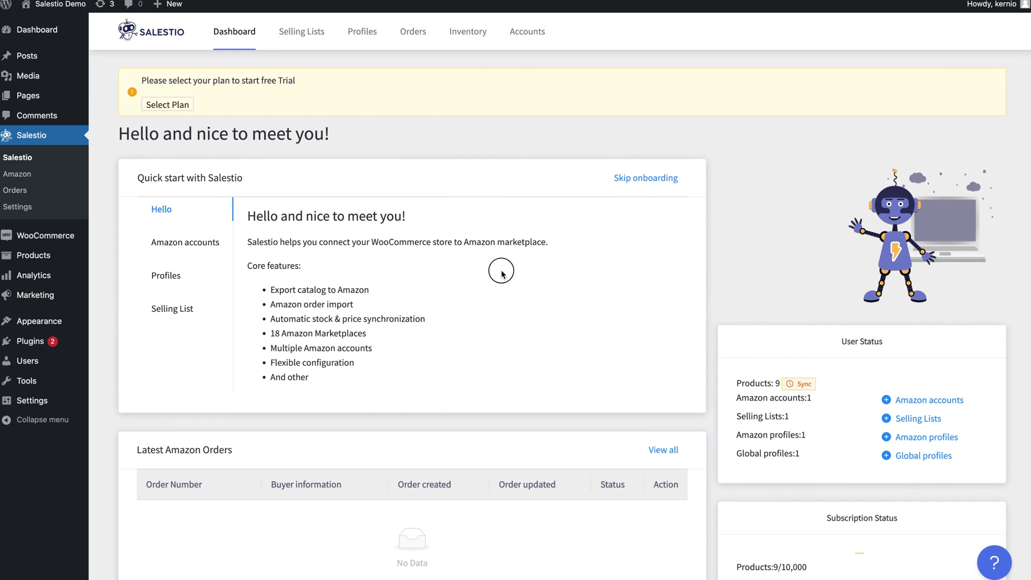
click(167, 105)
scroll(225, 500, down, 1)
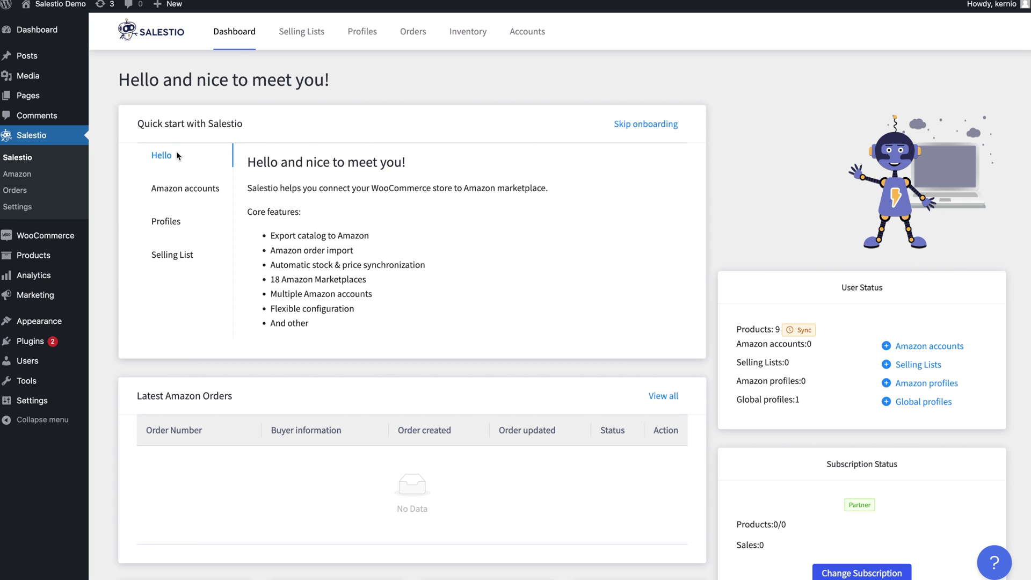
click(180, 185)
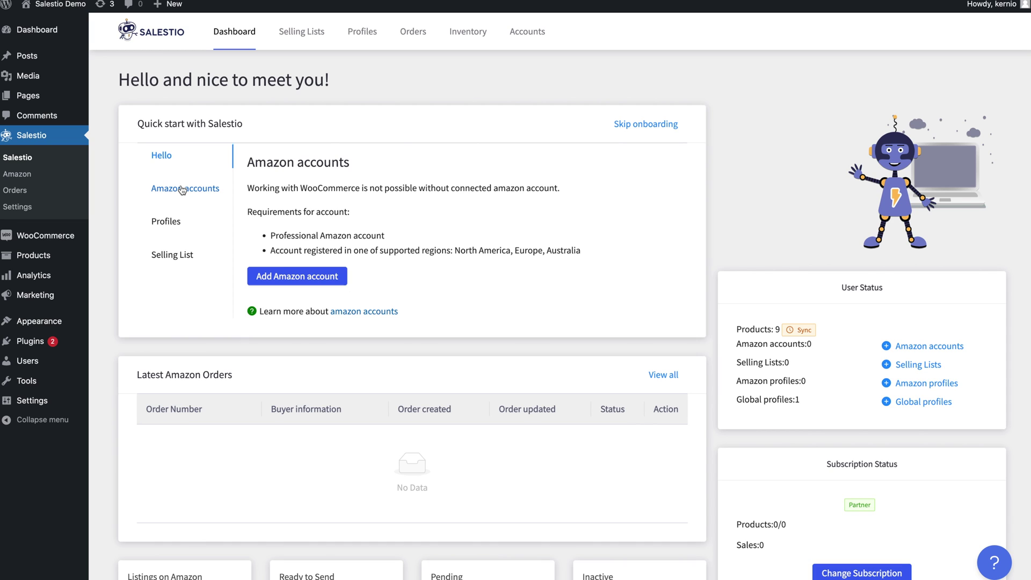
Add an Amazon account named Salestio with the United States site, accepting the data policy.
click(288, 276)
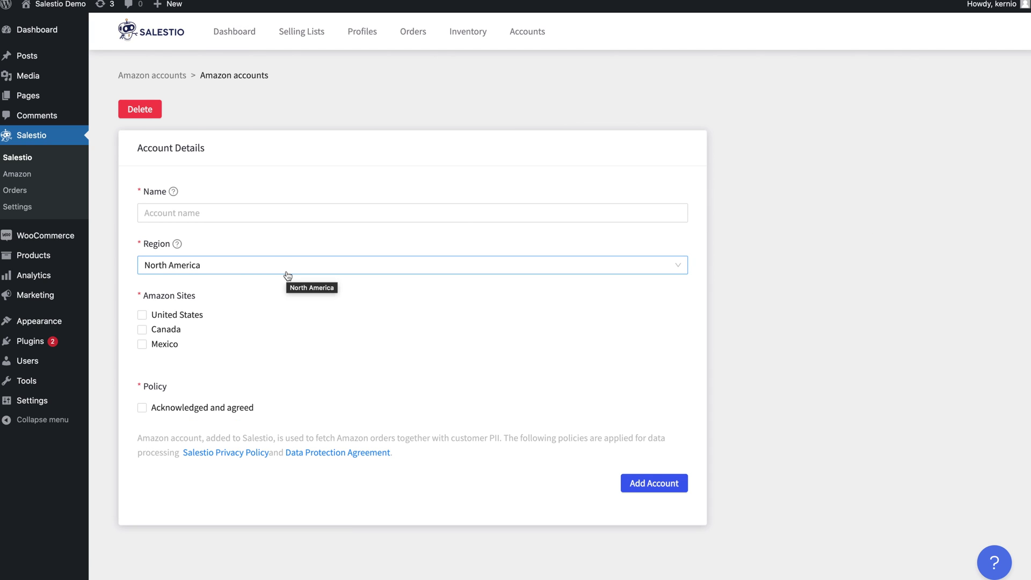
click(253, 211)
text(Salestio)
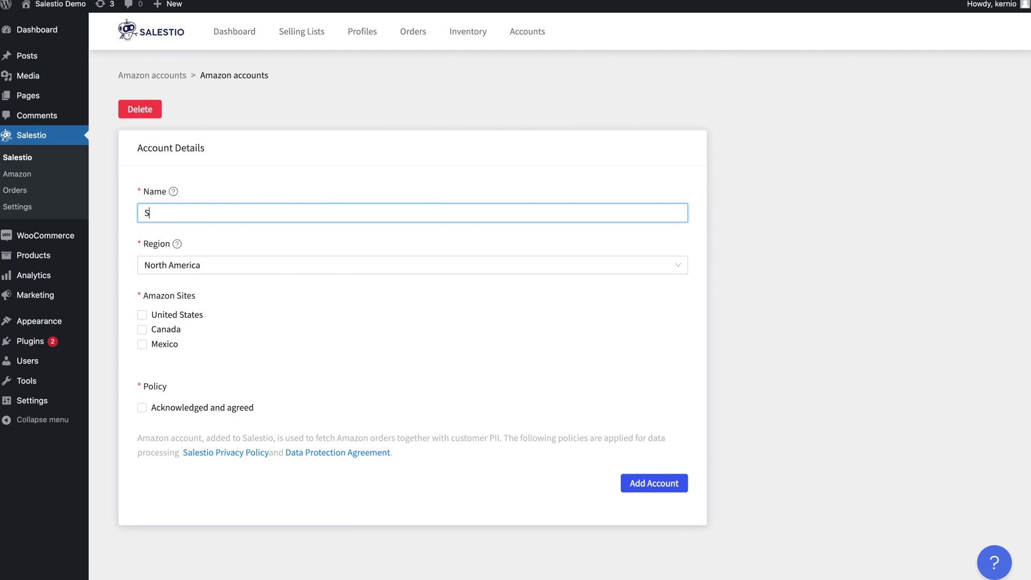
click(157, 319)
click(220, 410)
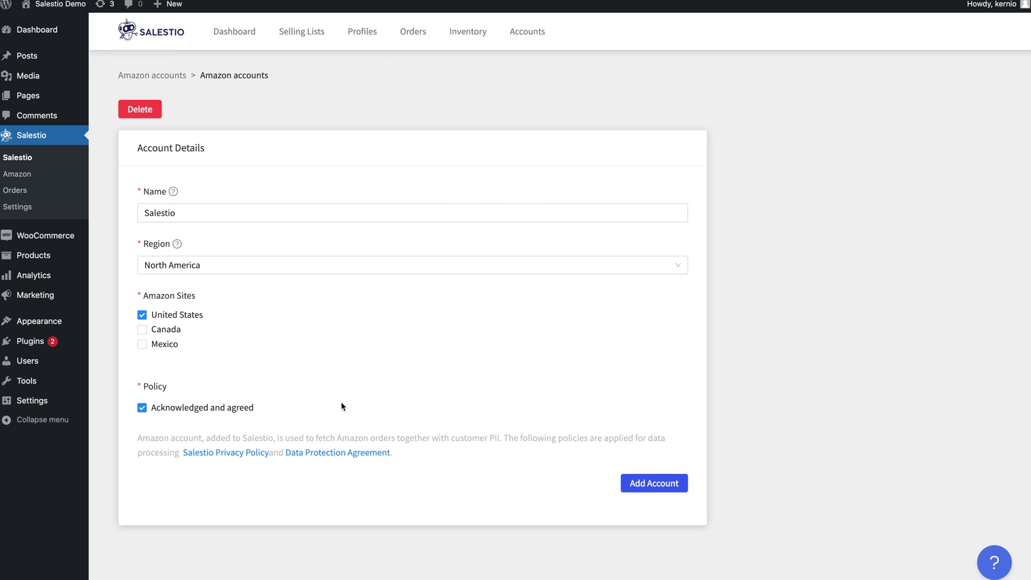
click(648, 483)
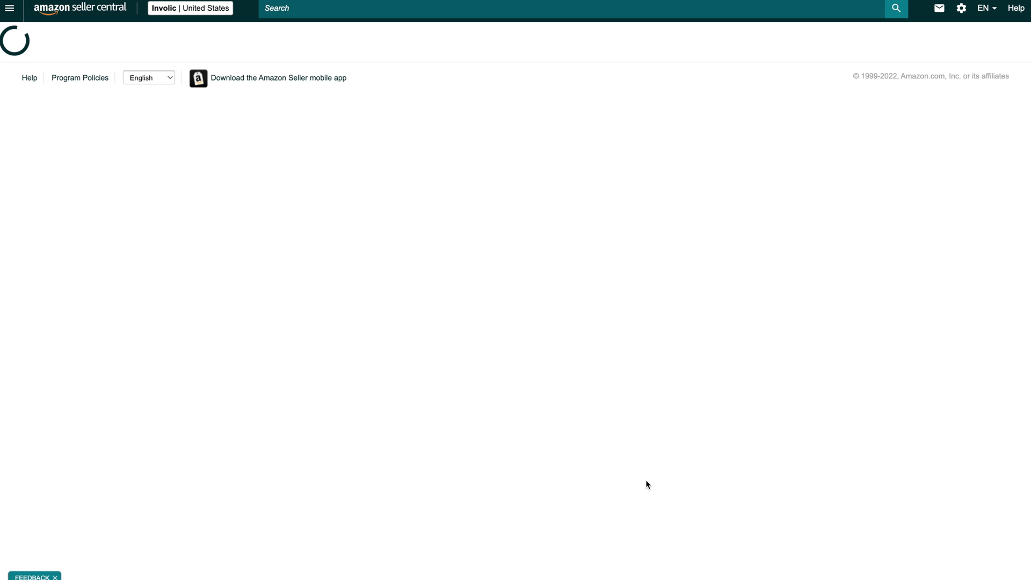
scroll(414, 108, down, 3)
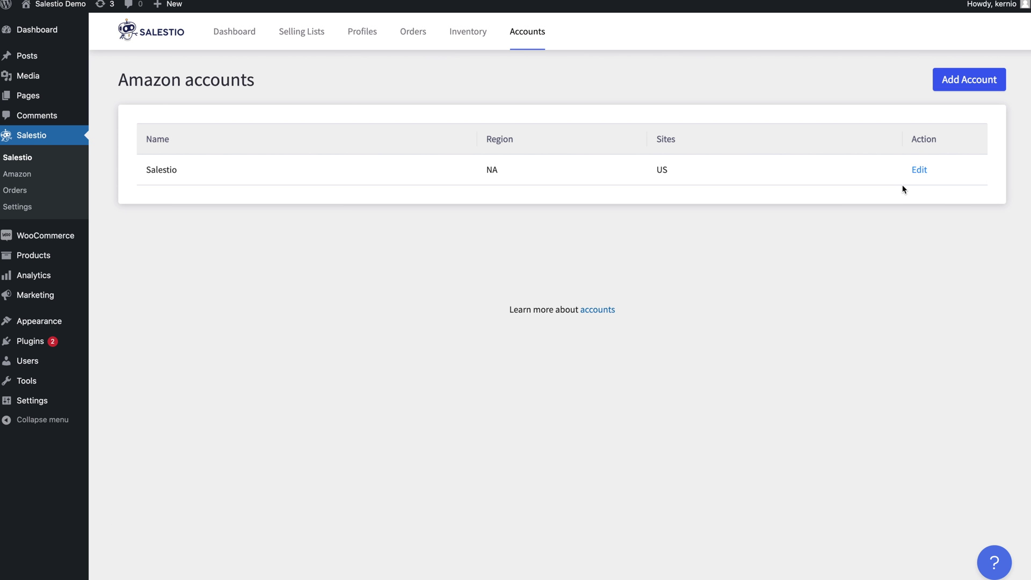
Browse the Amazon inventory and orders lists, then return to the dashboard's quick-start Profiles section.
click(477, 41)
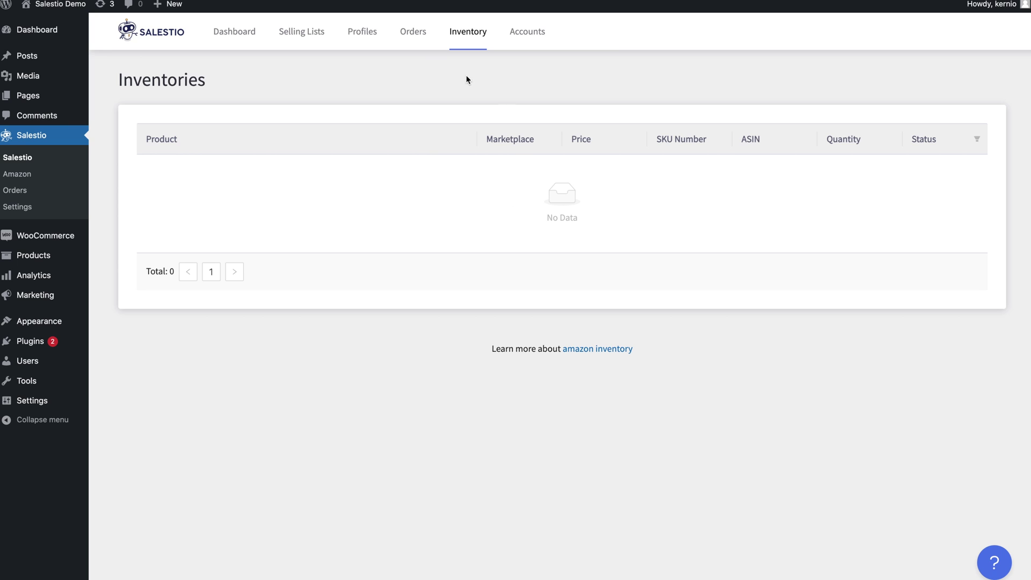
click(418, 38)
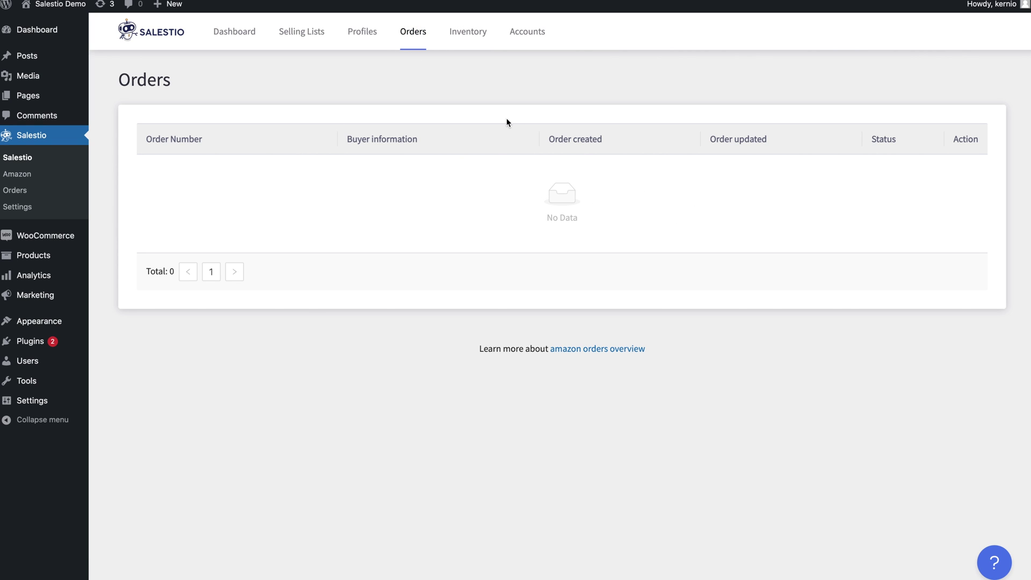
click(237, 43)
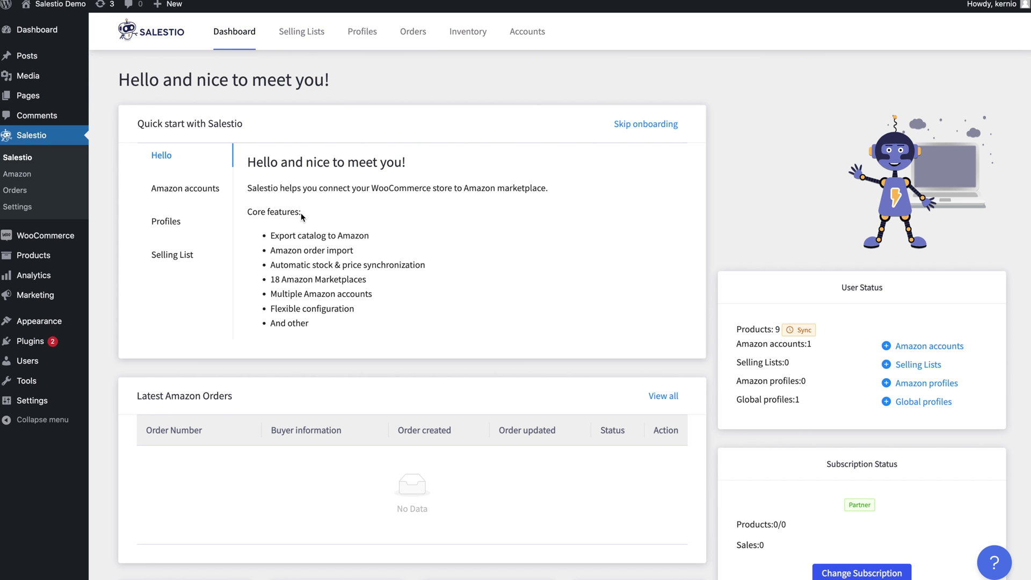
click(170, 225)
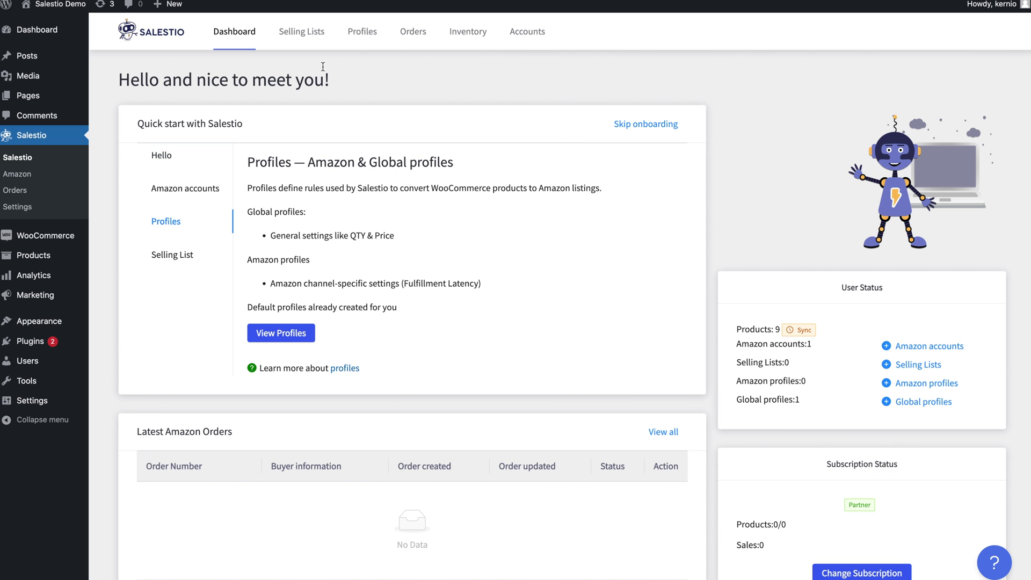
Open the Default global profile, keeping Product as both quantity mode and price mode.
click(371, 40)
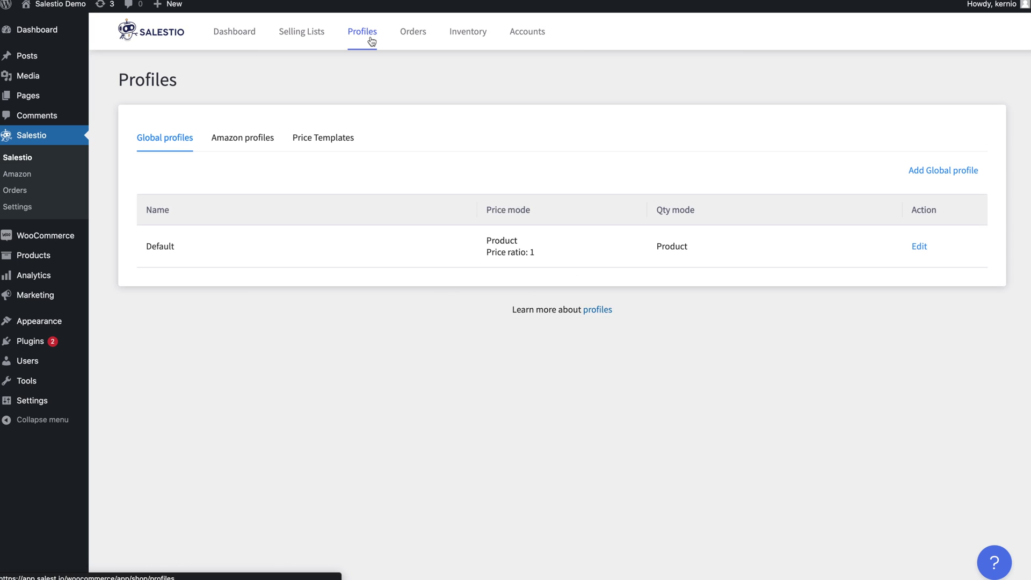
click(920, 247)
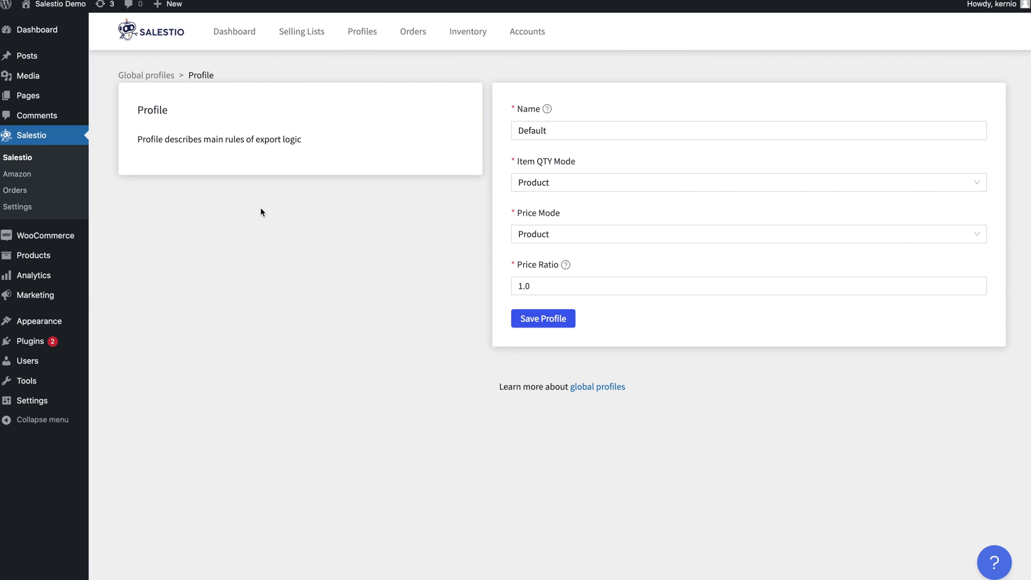
click(539, 183)
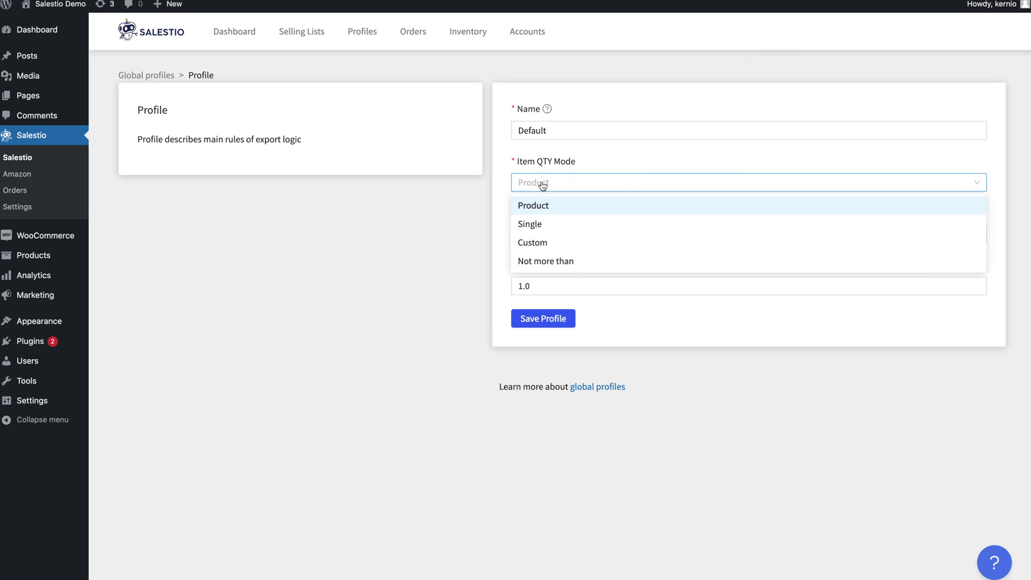
click(543, 205)
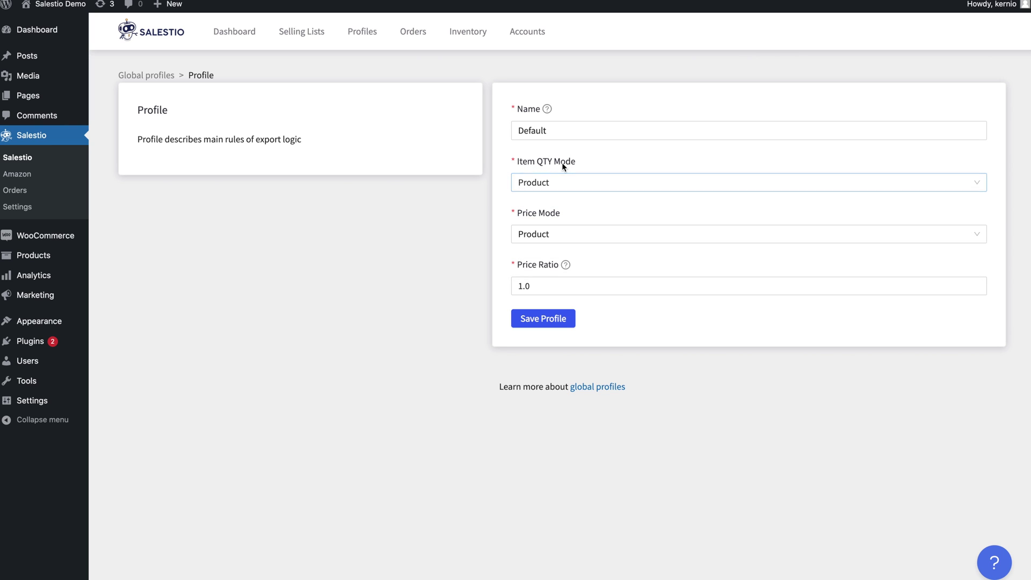
click(549, 241)
click(552, 293)
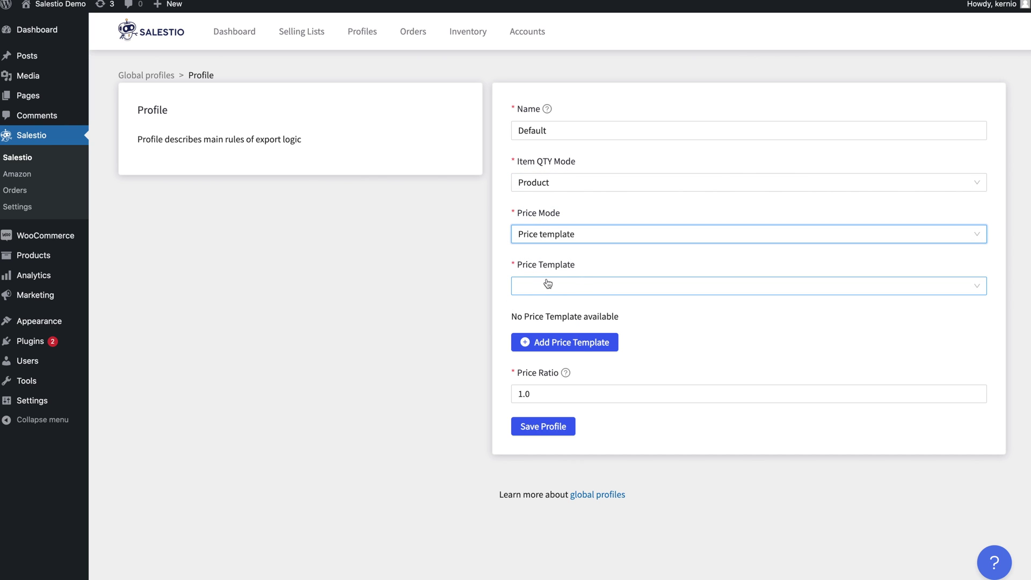
click(549, 234)
click(550, 257)
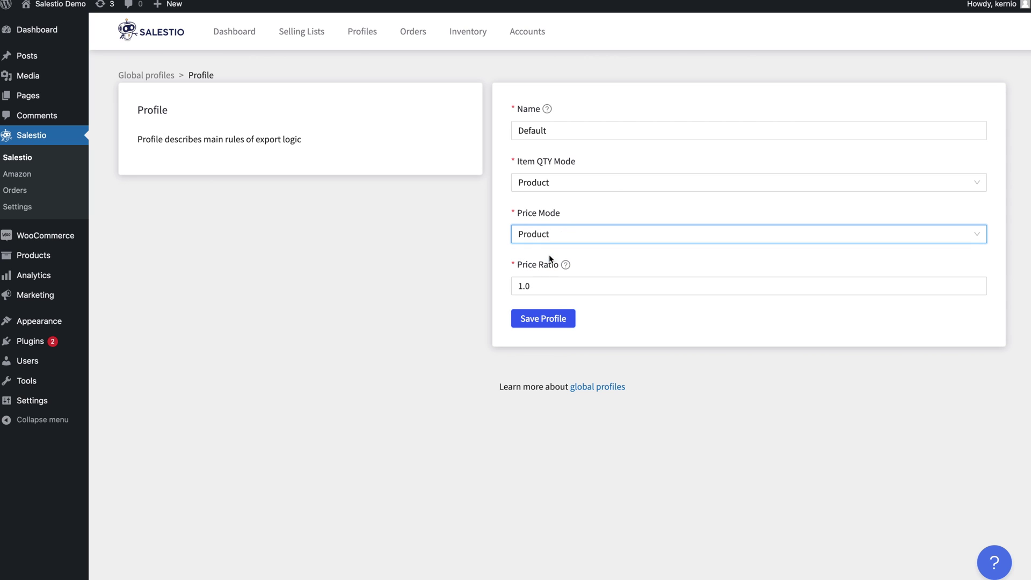
Change the Default global profile's price ratio from 1.0 to 1.2 and save it.
click(541, 283)
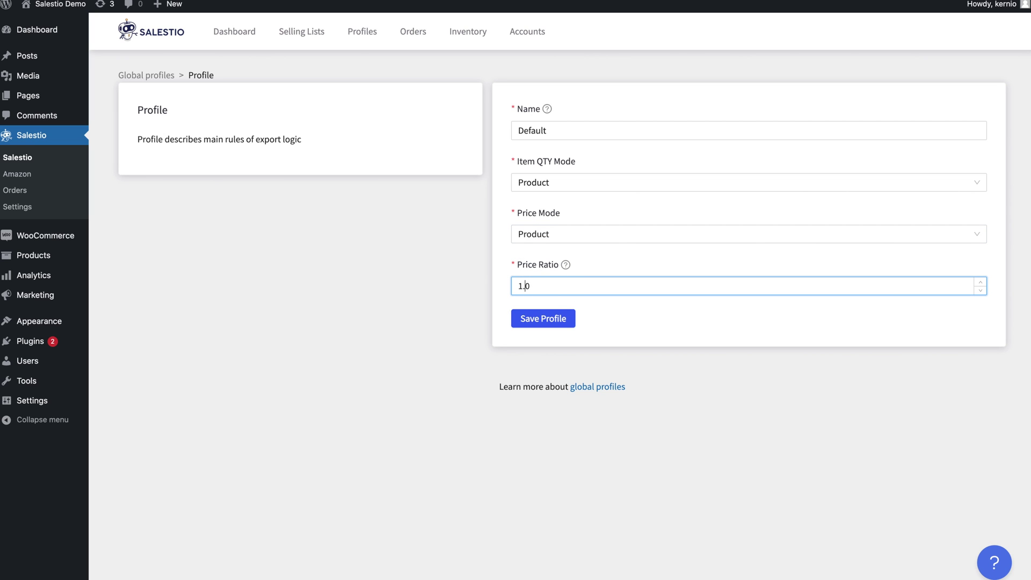
key(BackSpace)
text(2)
click(569, 328)
click(553, 322)
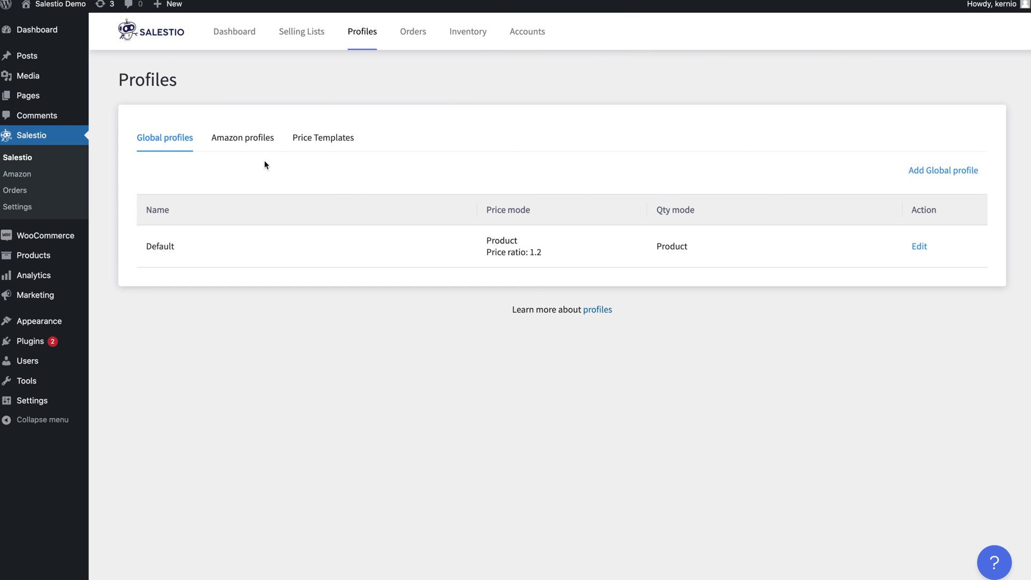
click(259, 140)
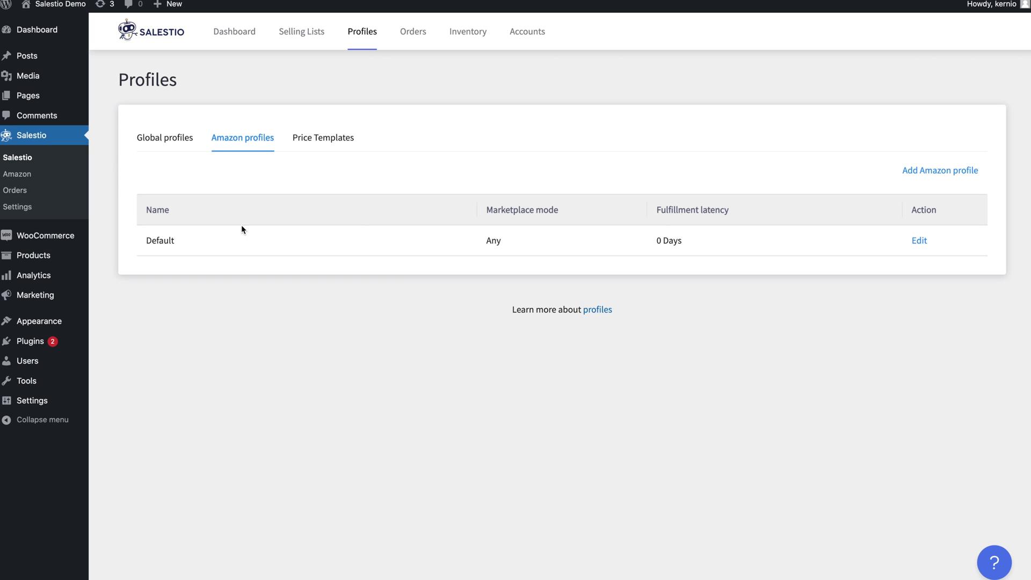
Give the Default Amazon profile 5 Days fulfillment latency and Used - Like New condition, then save.
click(919, 241)
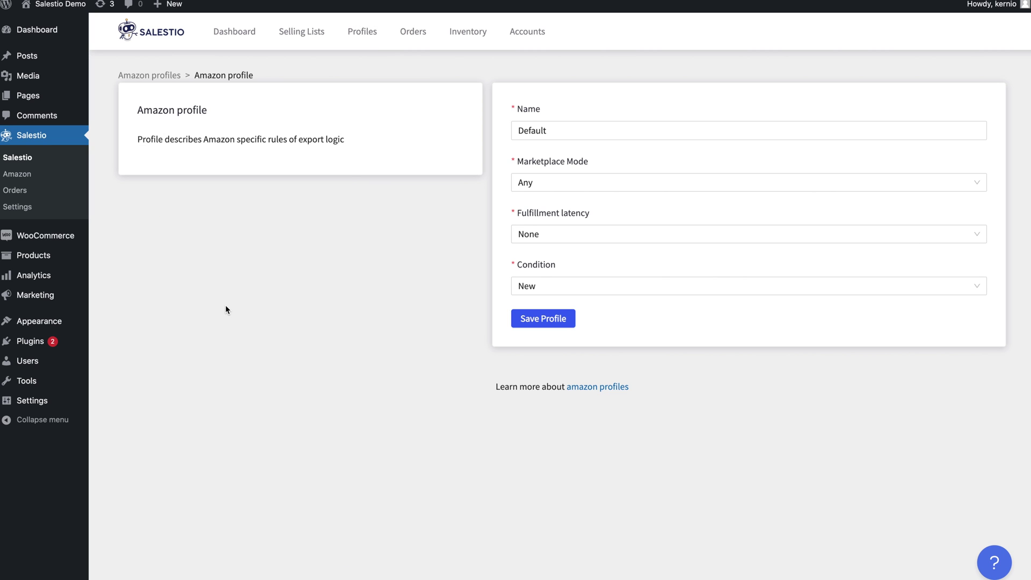
click(558, 234)
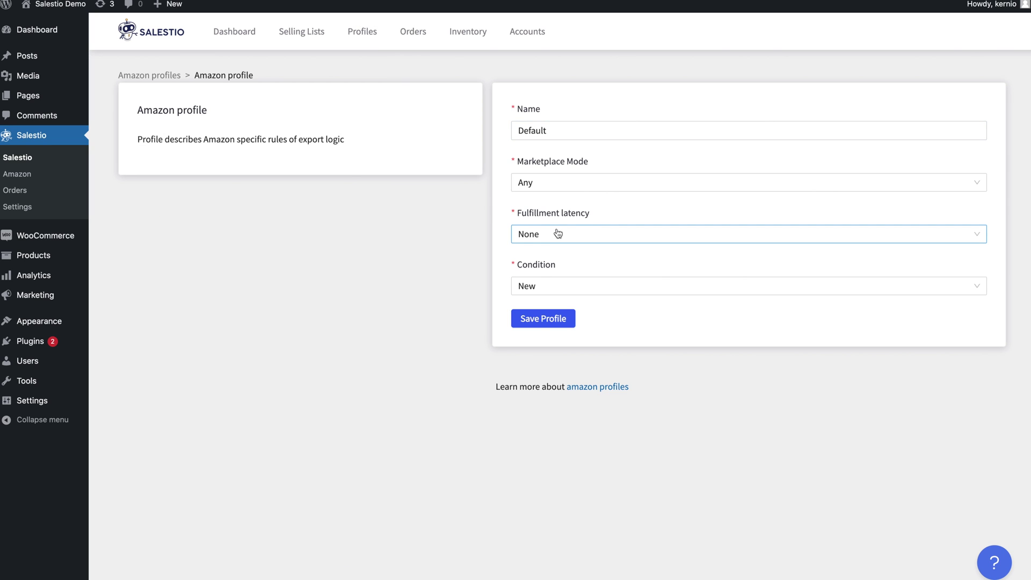
scroll(550, 323, down, 1)
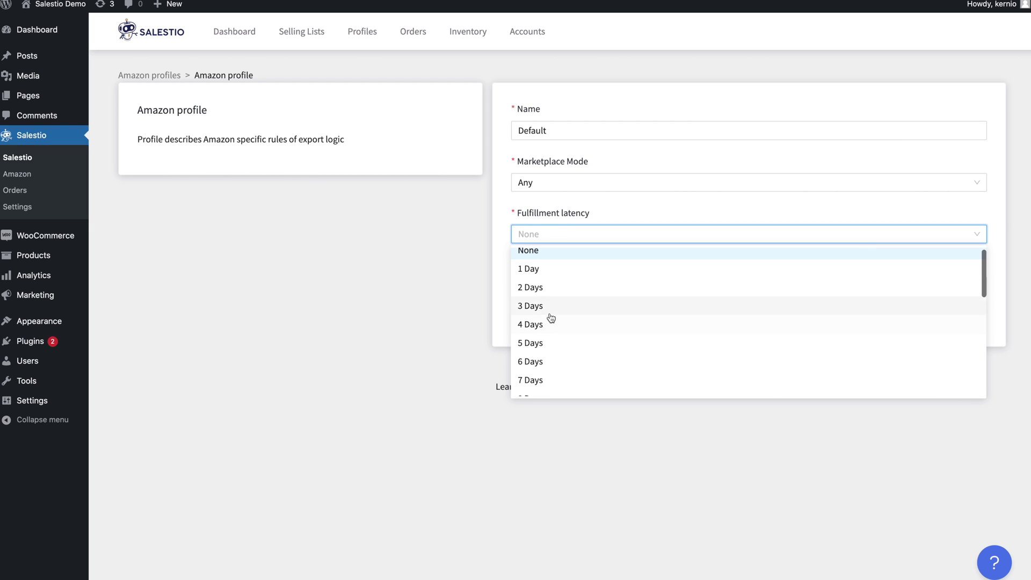
click(546, 343)
click(561, 286)
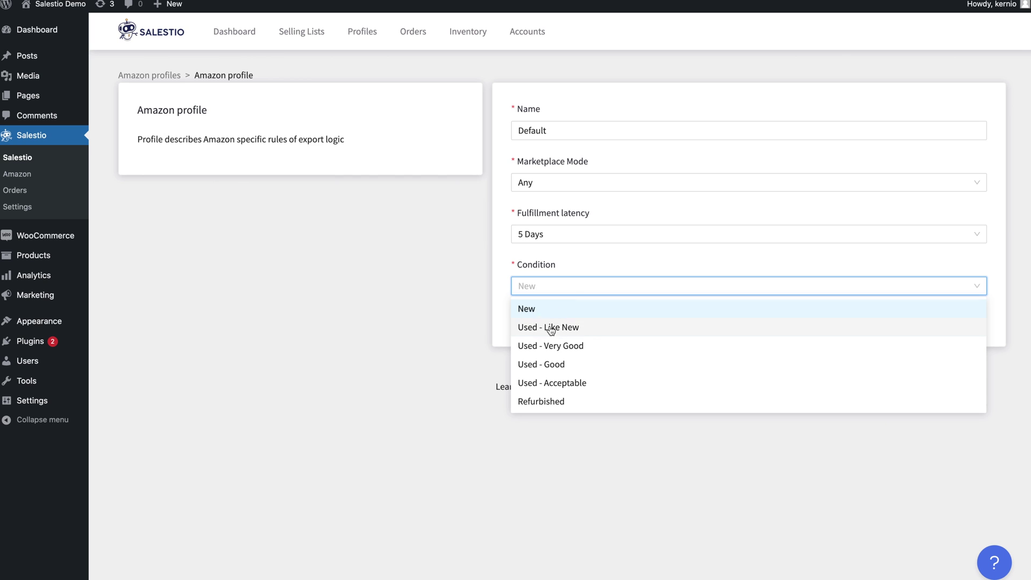
click(550, 327)
click(552, 136)
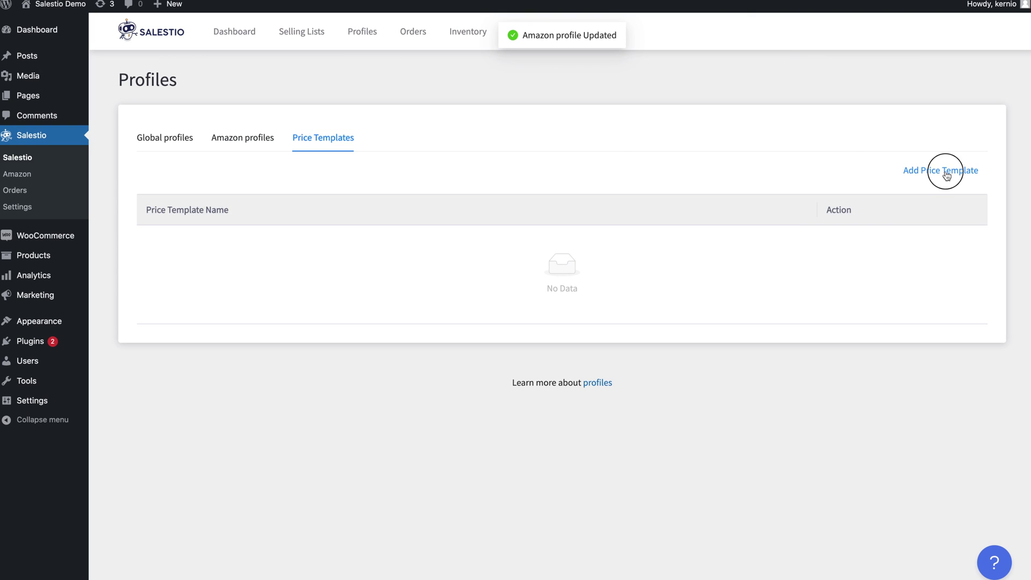
Name the new price template Custom and set its first condition to range 0–99 at x1.2+5.
click(181, 164)
text(Custom)
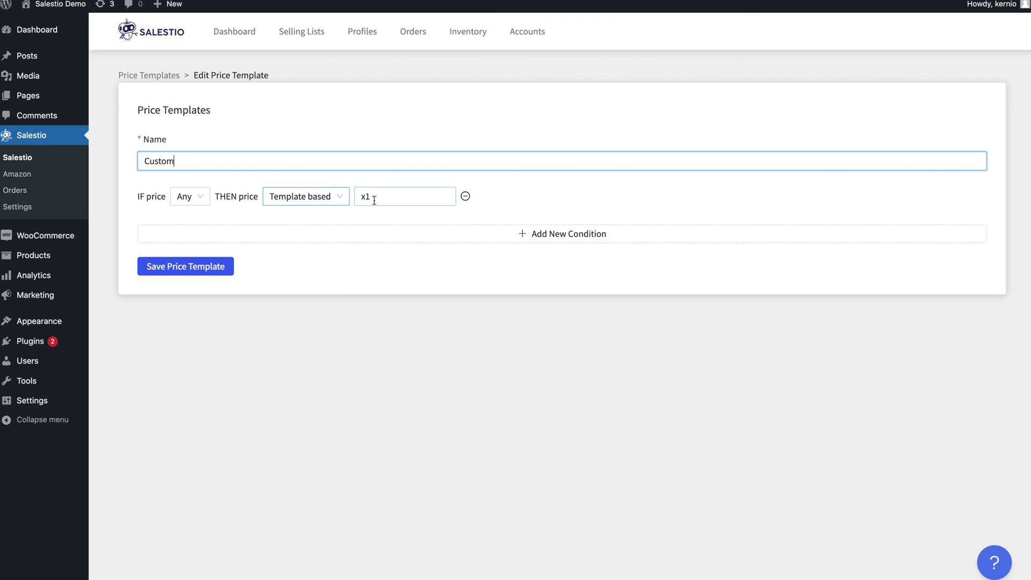
click(377, 200)
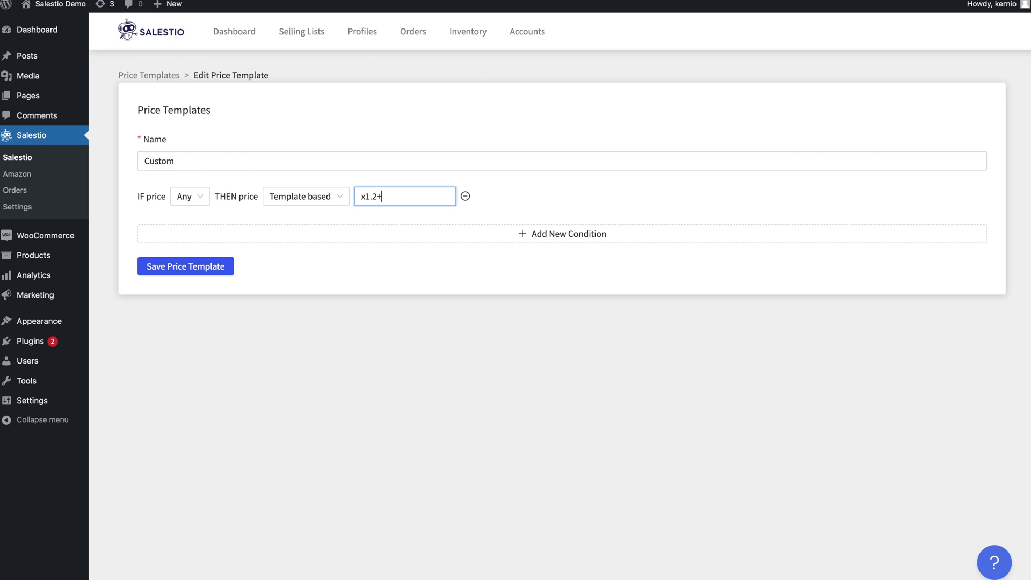
click(306, 239)
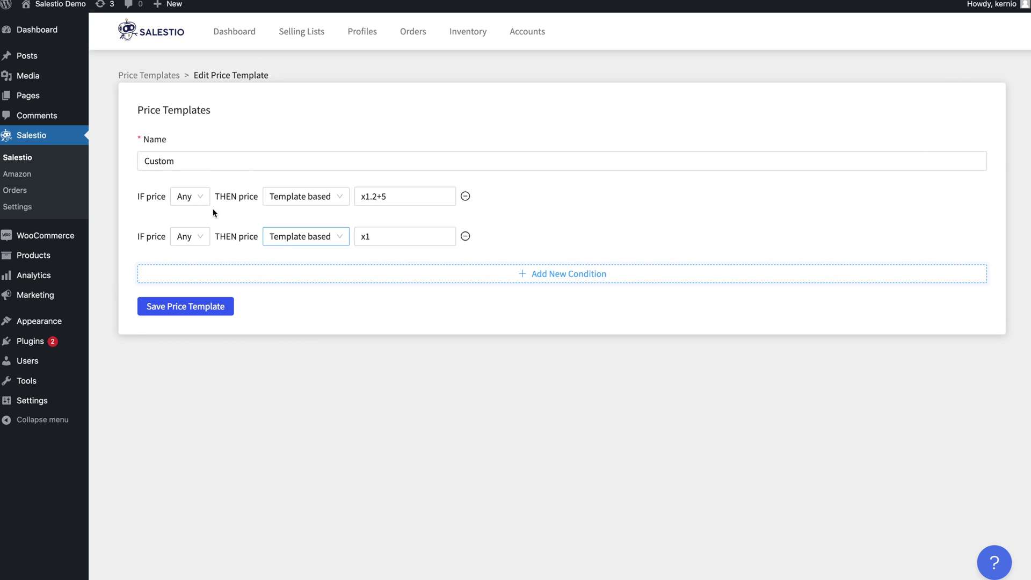
click(195, 196)
click(199, 234)
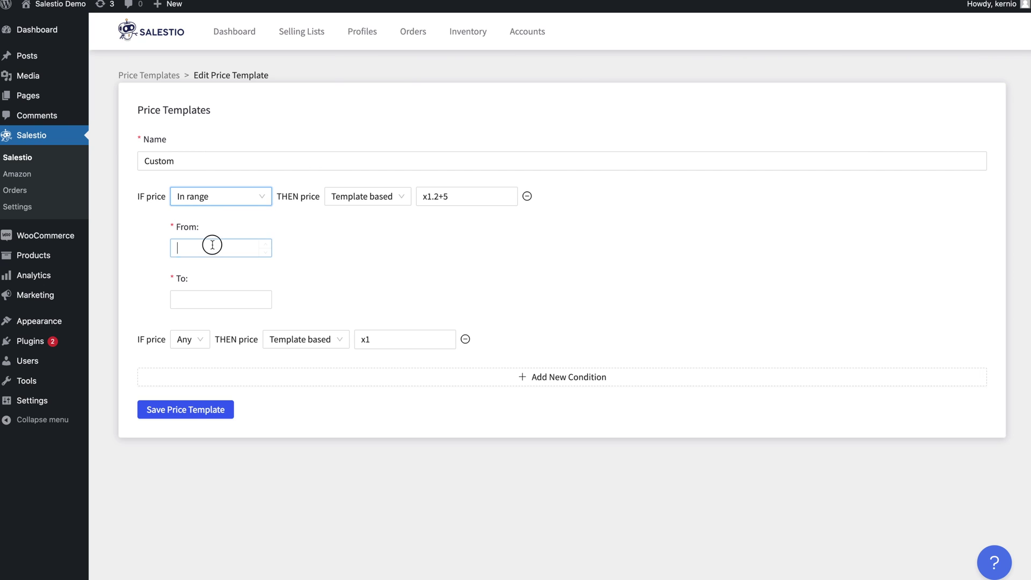
click(212, 244)
text(99)
key(Tab)
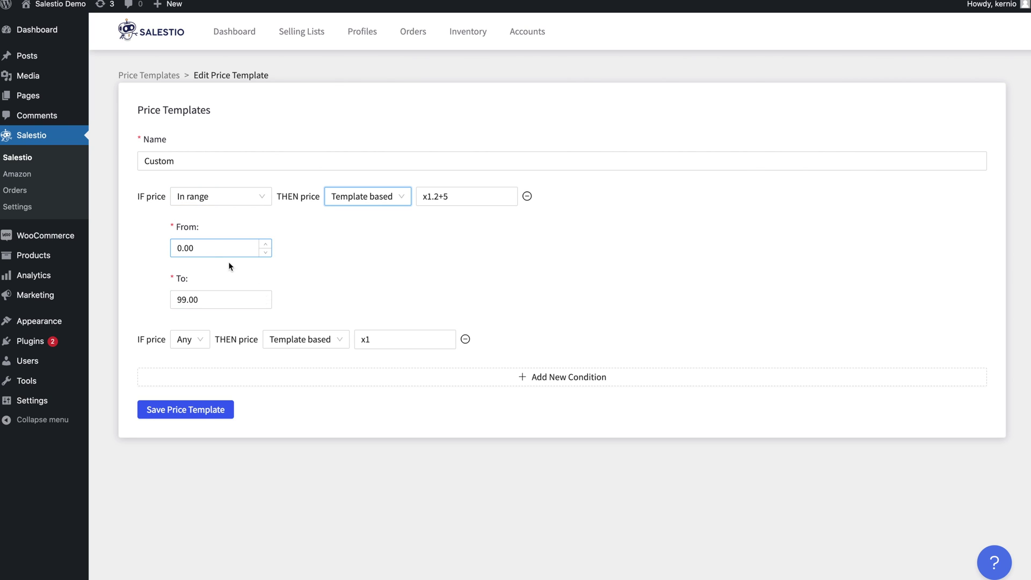
Set the second condition to range 99–99999 at x1.15 and save the Custom template.
click(189, 339)
click(195, 379)
click(210, 383)
text(99)
key(Tab)
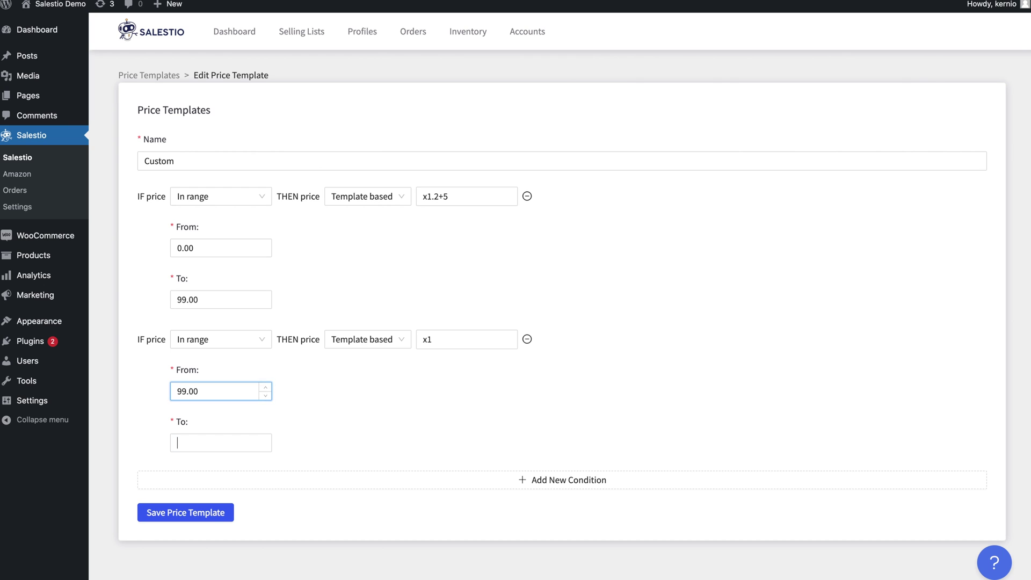
text(99999)
click(449, 339)
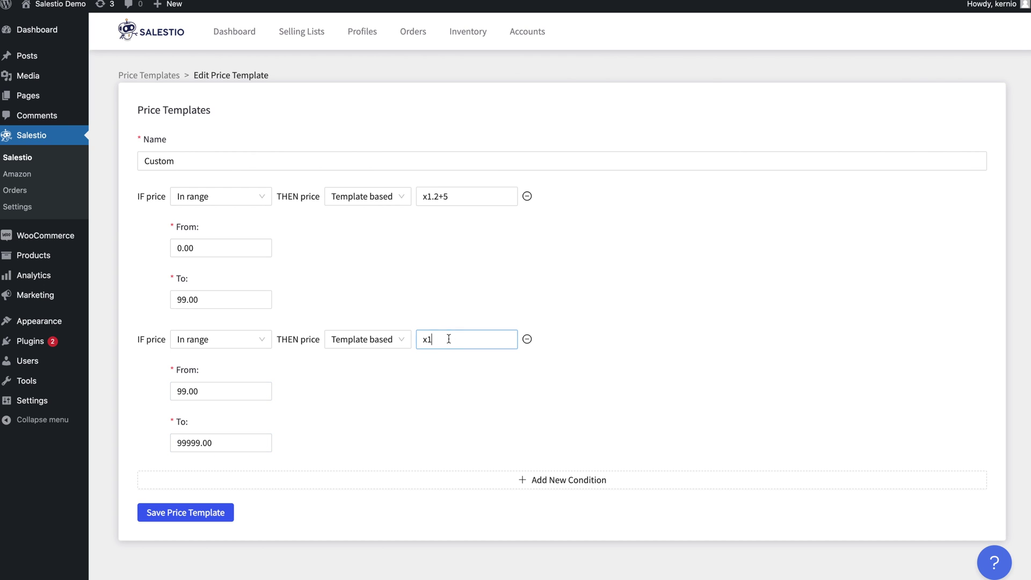
text(.15)
click(185, 512)
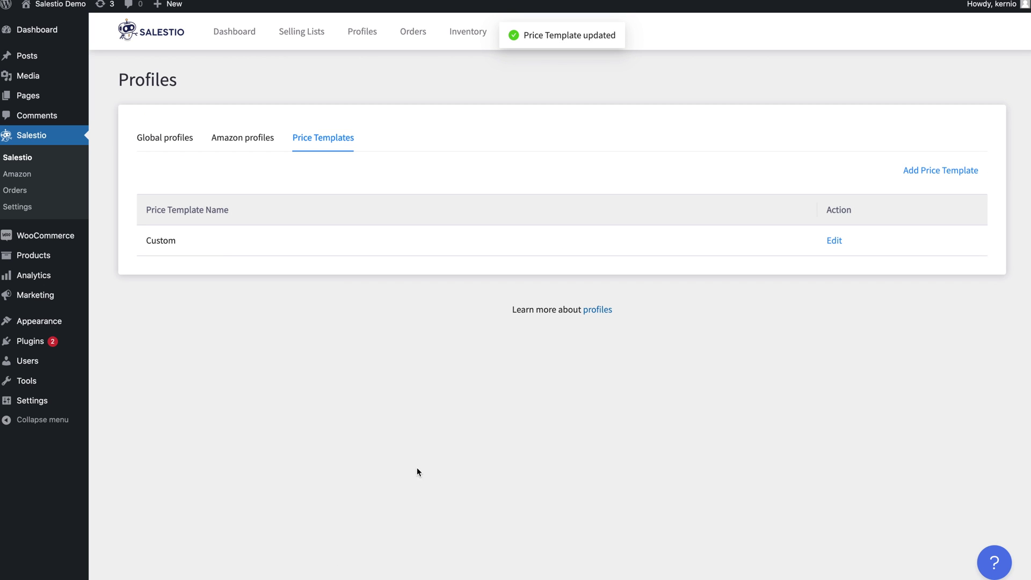
click(156, 141)
Switch the Default global profile's Price Mode to Price template using the Custom template.
click(919, 247)
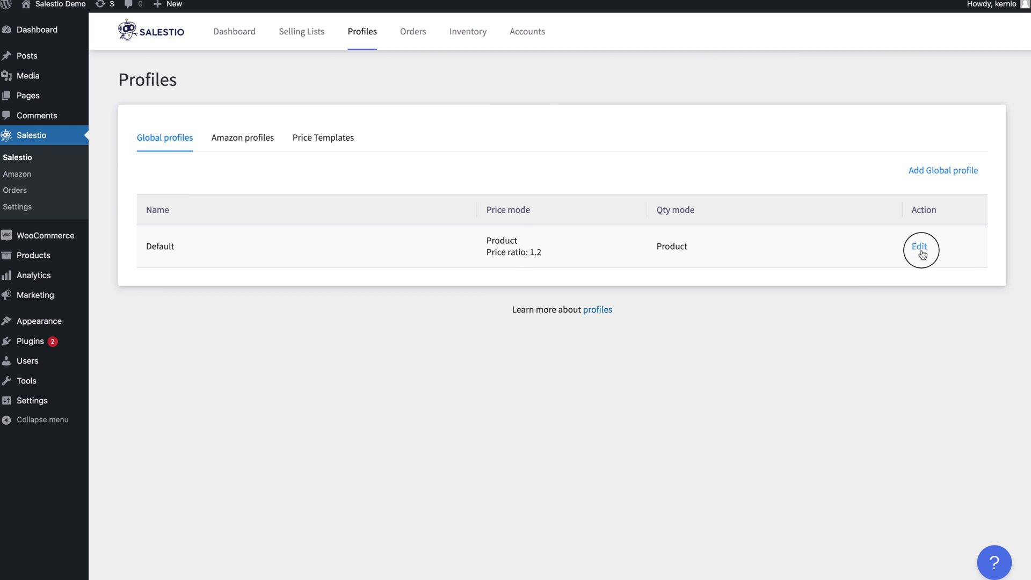
click(564, 235)
click(555, 295)
click(575, 286)
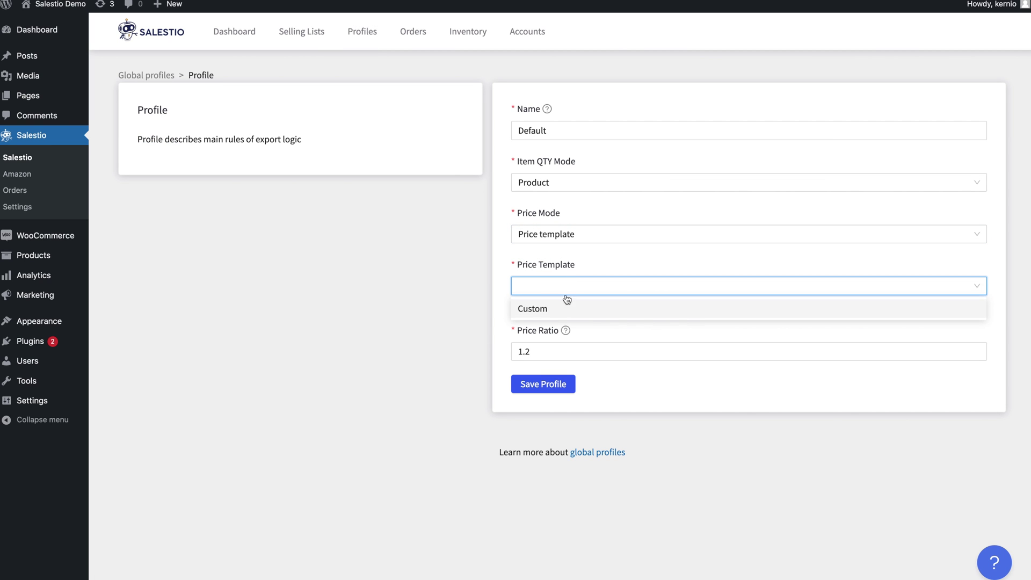
click(561, 305)
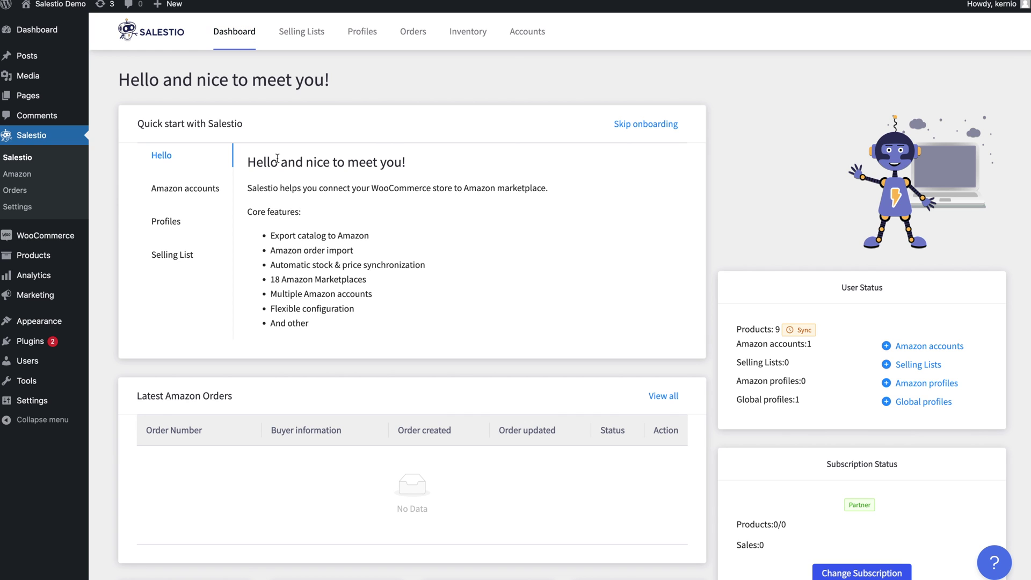
Read the dashboard's quick-start Profiles and Selling List sections, then go to Selling Lists.
click(208, 231)
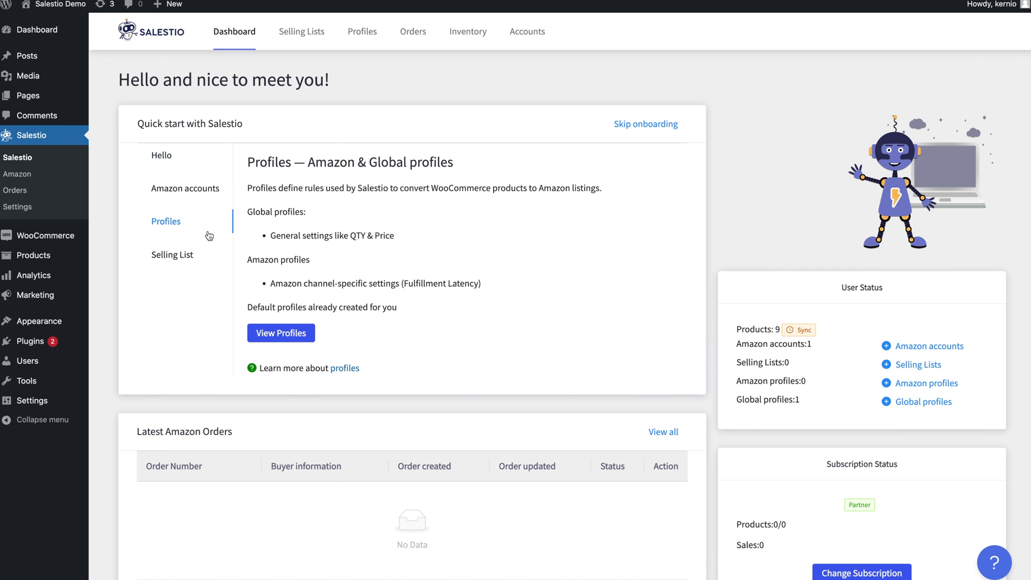
click(198, 267)
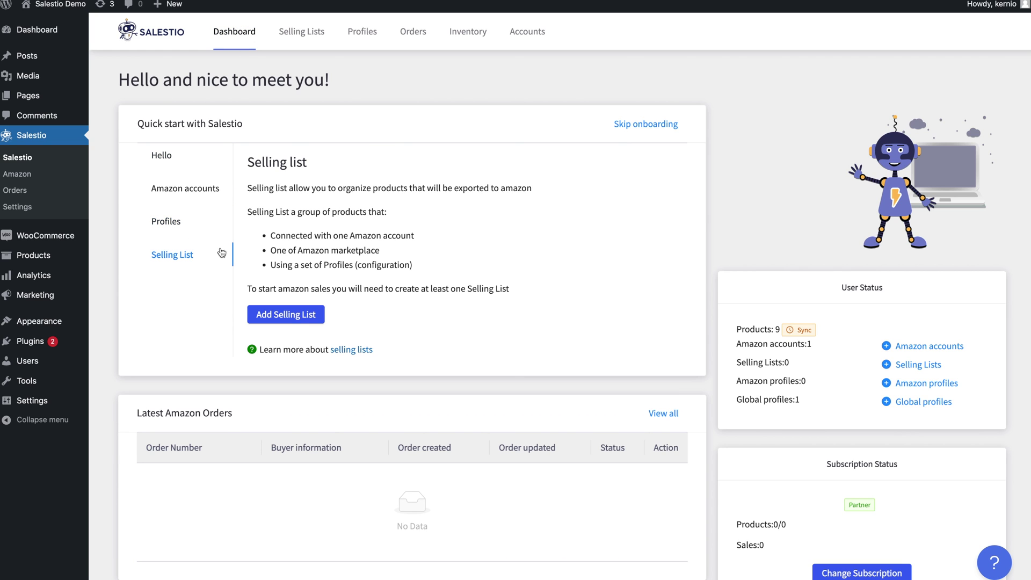
click(302, 33)
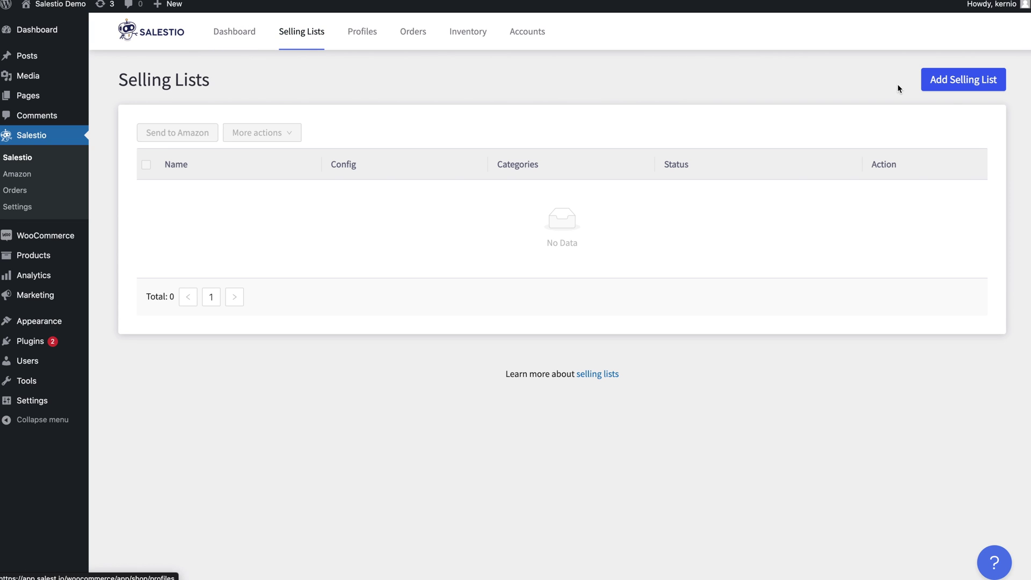
Start a new selling list for the Salestio Amazon account.
click(977, 84)
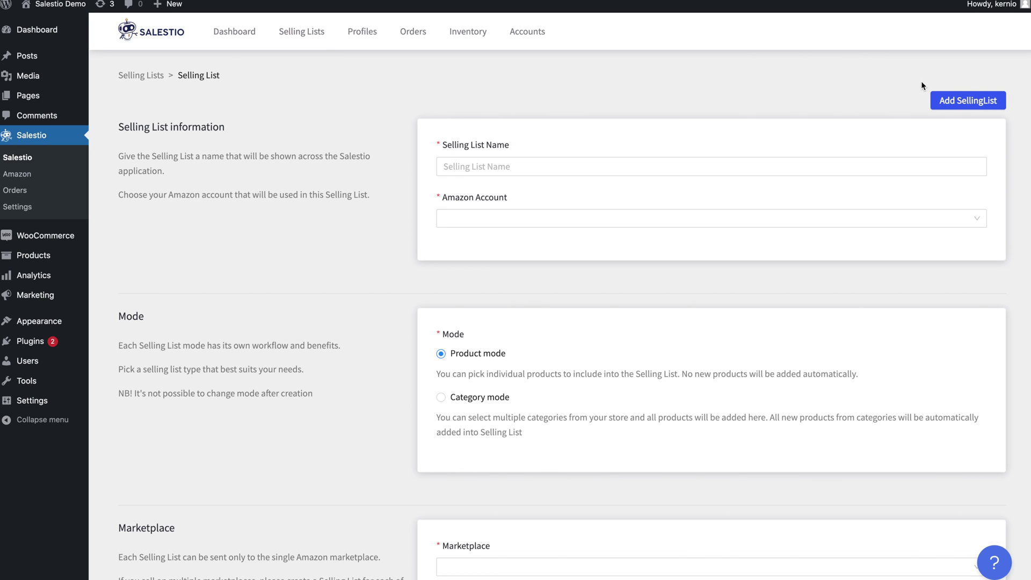
click(495, 222)
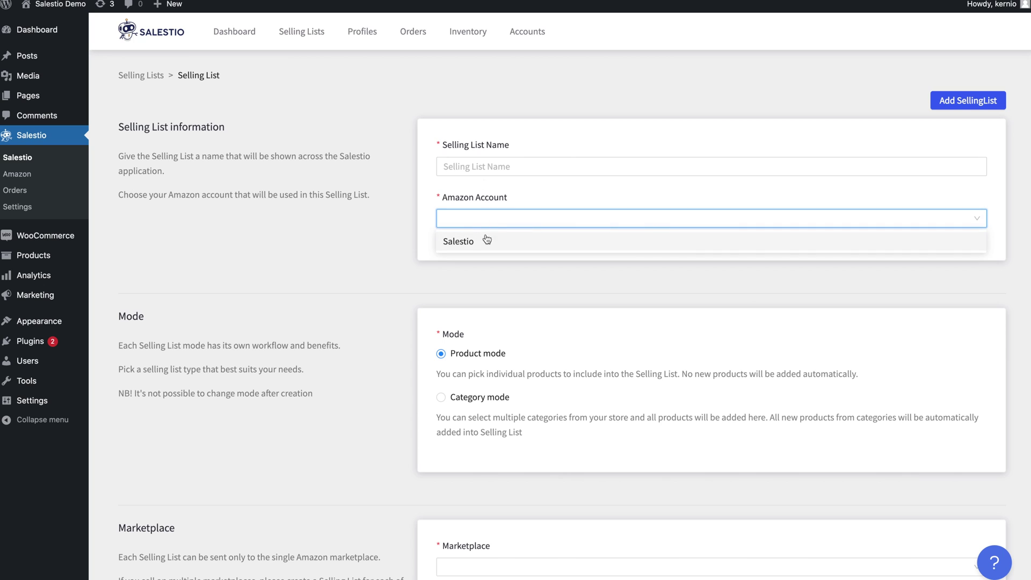
click(484, 240)
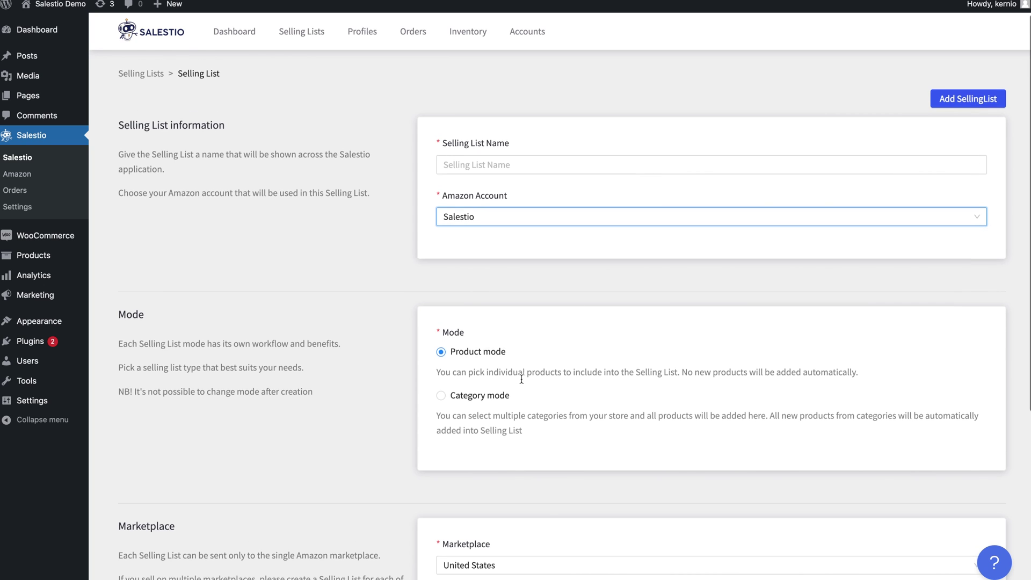
Try Category mode with the Accessories category, then discard it and revert to Product mode.
scroll(517, 382, down, 1)
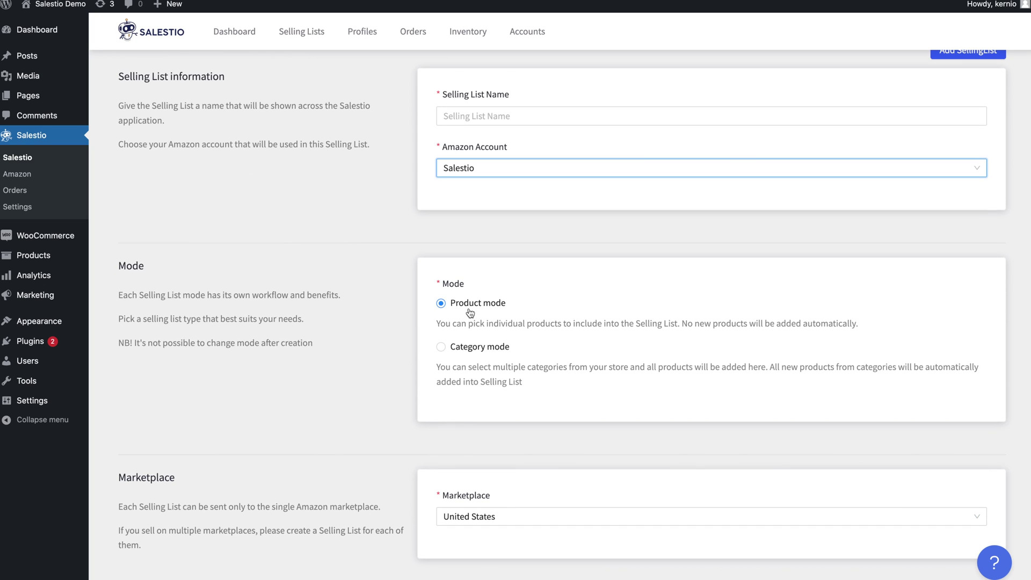
click(460, 348)
scroll(472, 429, down, 1)
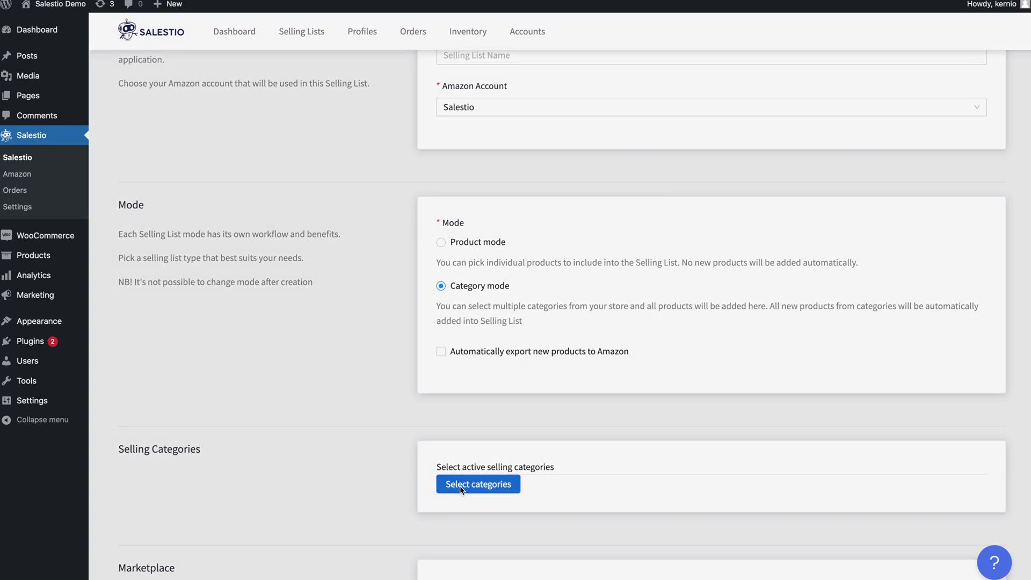
click(460, 486)
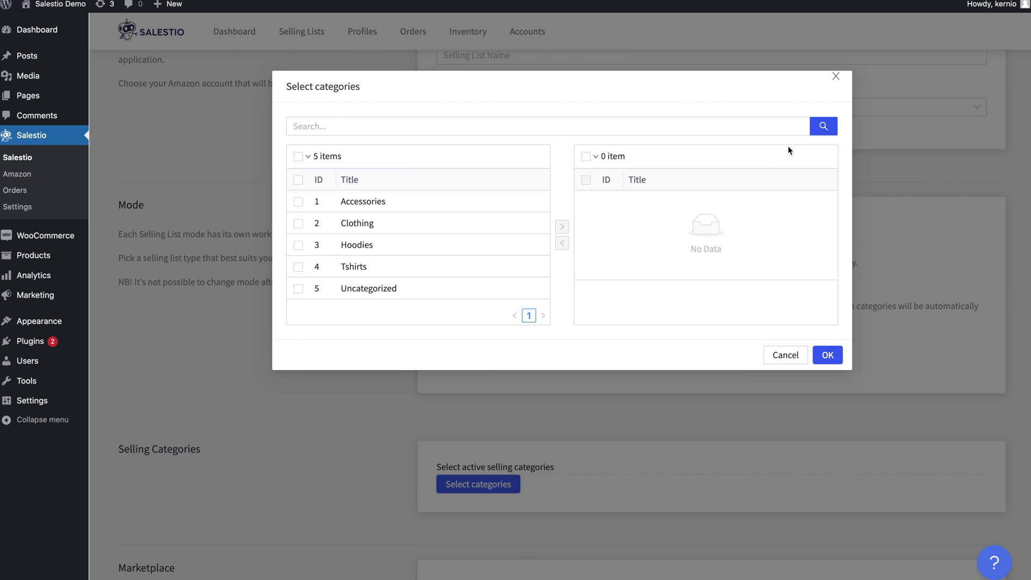
click(299, 202)
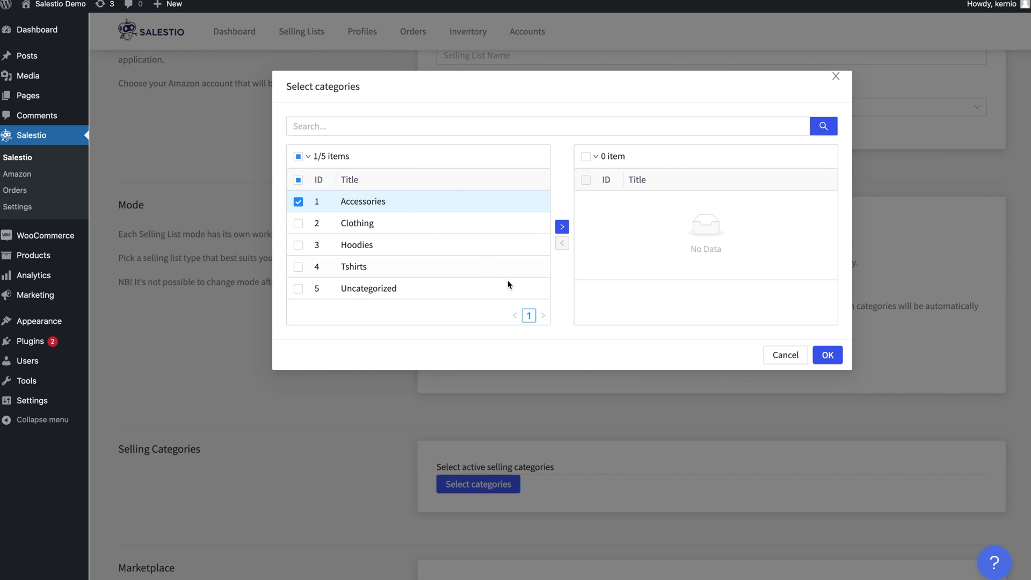
click(562, 227)
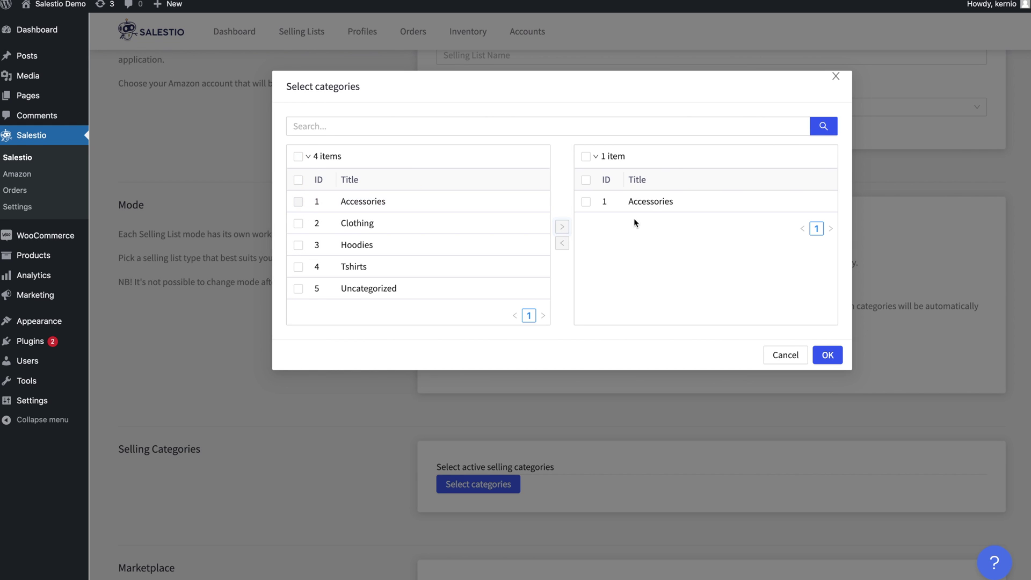
click(782, 354)
click(479, 251)
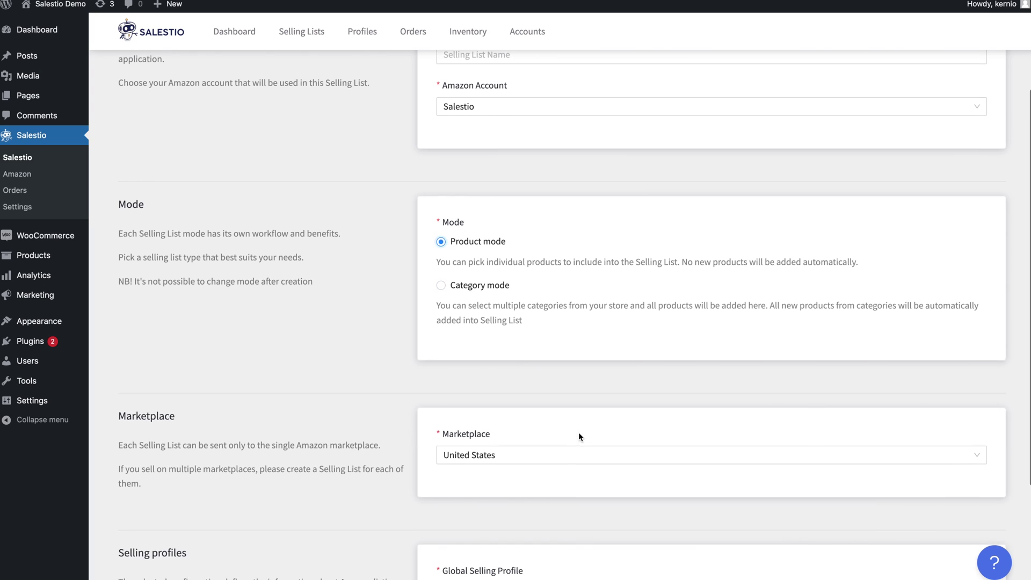
Keep United States as the marketplace and enter 'F' as the list name.
scroll(578, 432, down, 1)
click(530, 412)
click(511, 419)
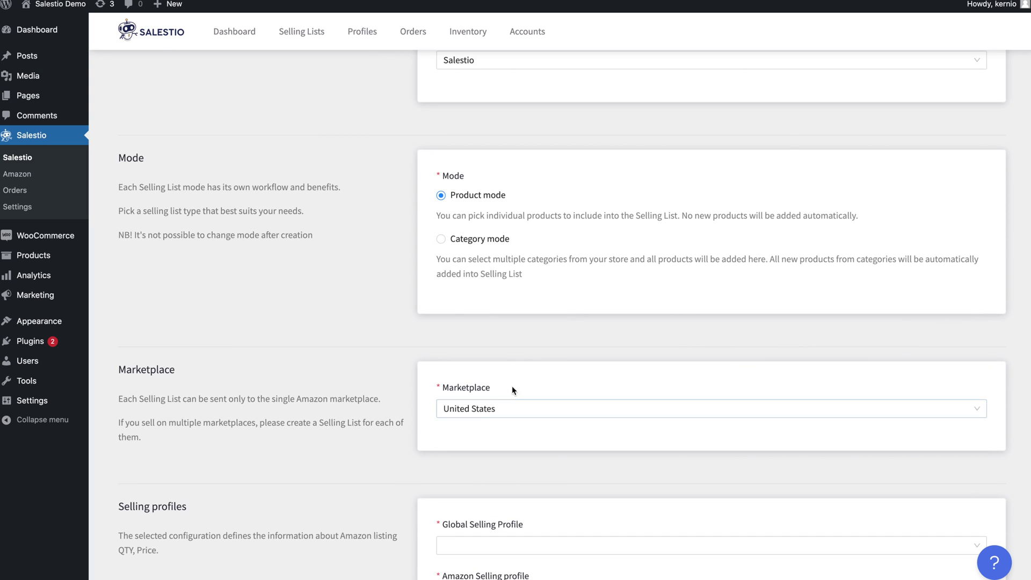
scroll(554, 267, up, 3)
click(449, 152)
text(First)
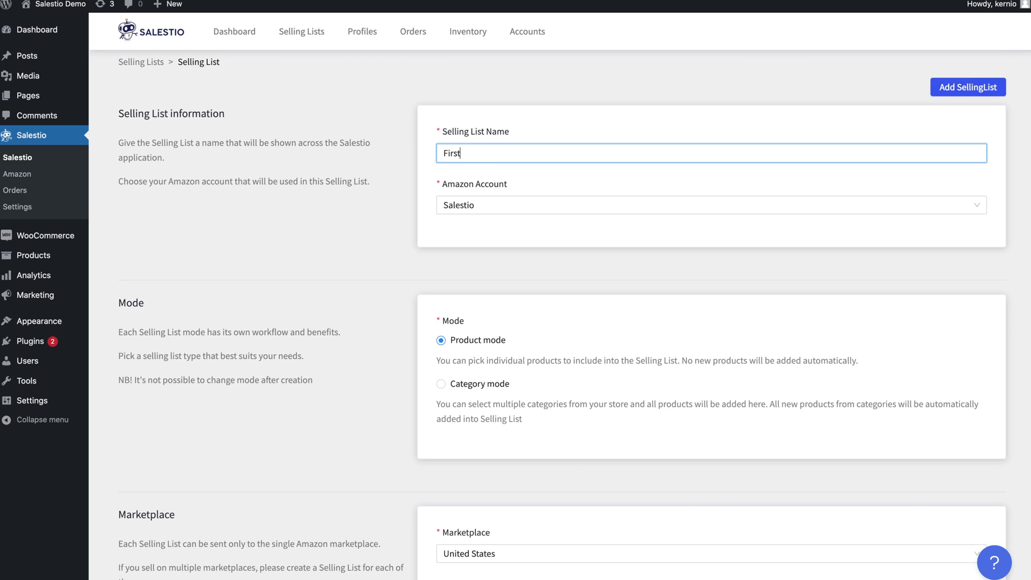
Set the global and Amazon selling profiles to Default and create the selling list.
scroll(495, 430, down, 5)
click(495, 424)
click(485, 451)
click(486, 469)
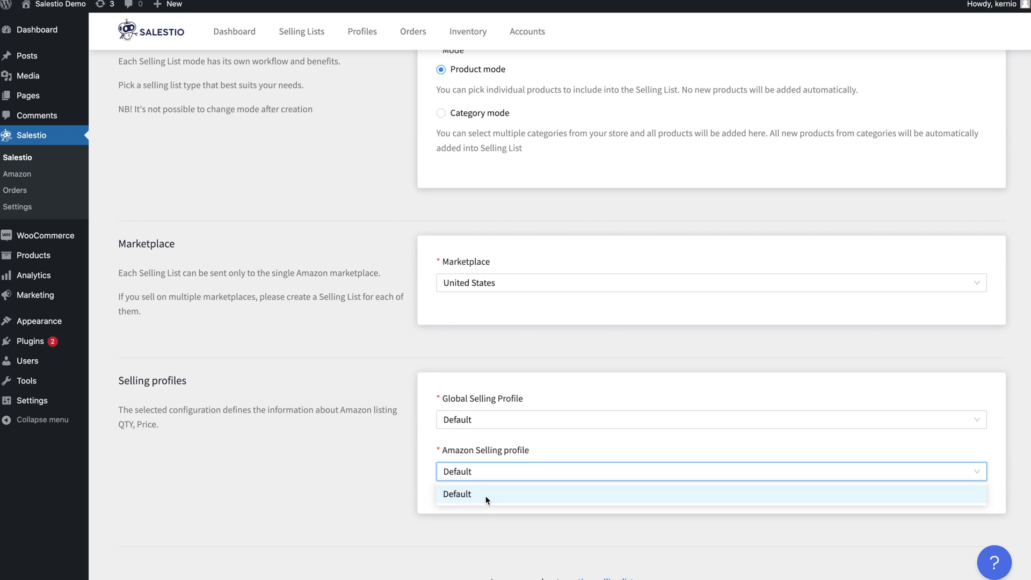
scroll(395, 413, up, 2)
scroll(395, 413, up, 3)
click(975, 80)
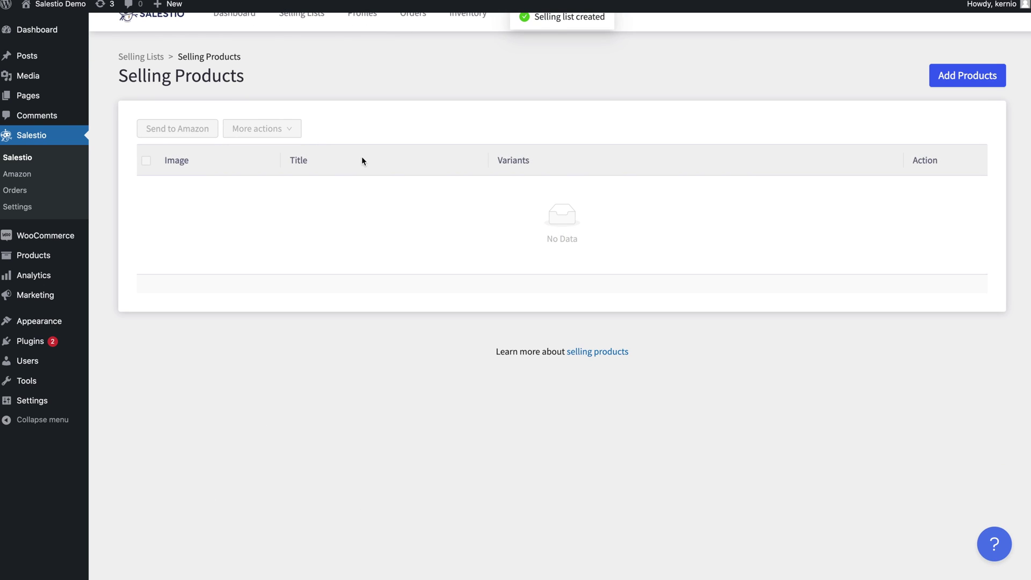
Add Hoodie, T-Shirt and Beanie to the list and point out Beanie's missing EAN/UPC warning.
click(964, 100)
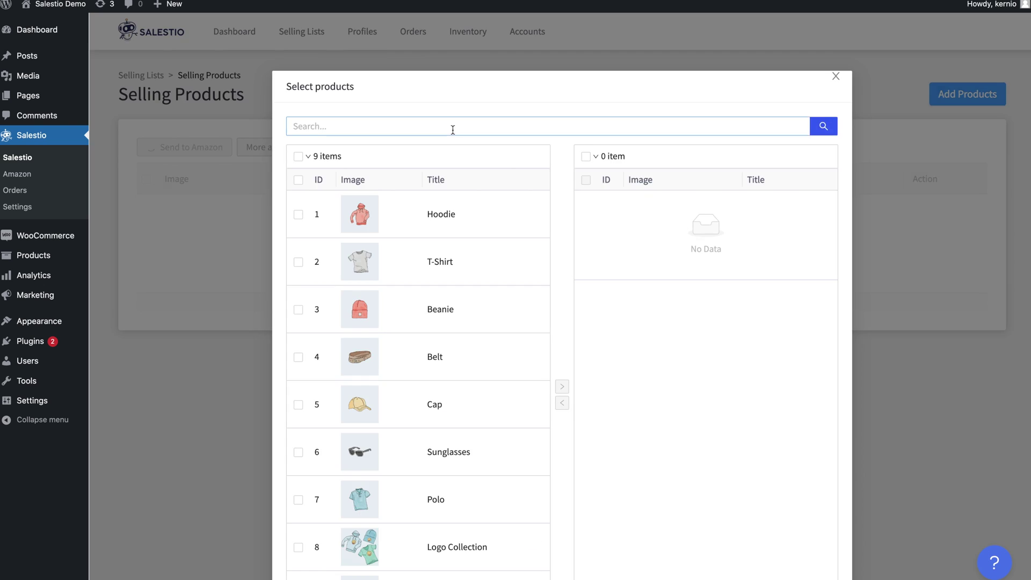
click(298, 214)
click(562, 387)
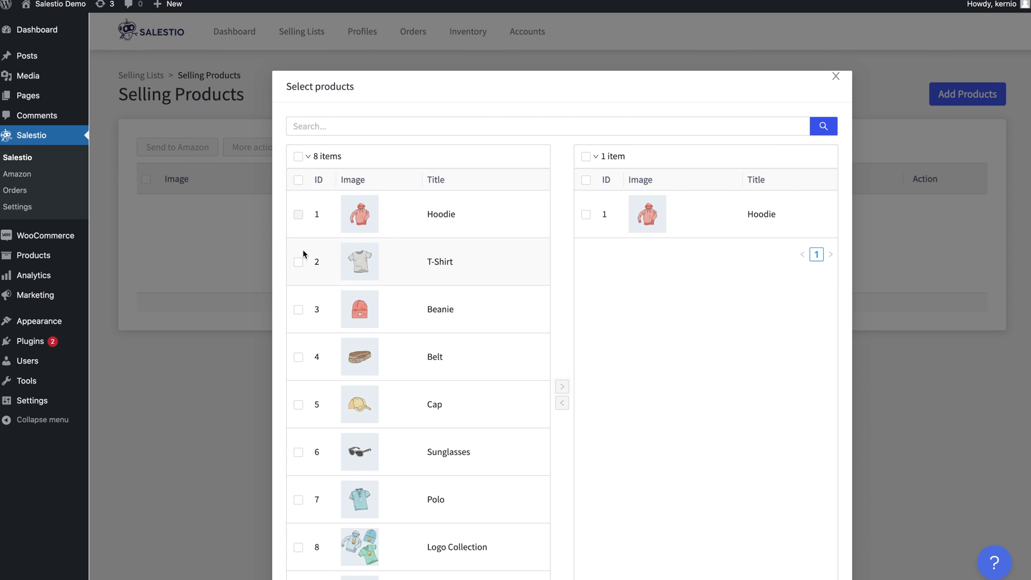
click(298, 262)
click(562, 387)
click(298, 309)
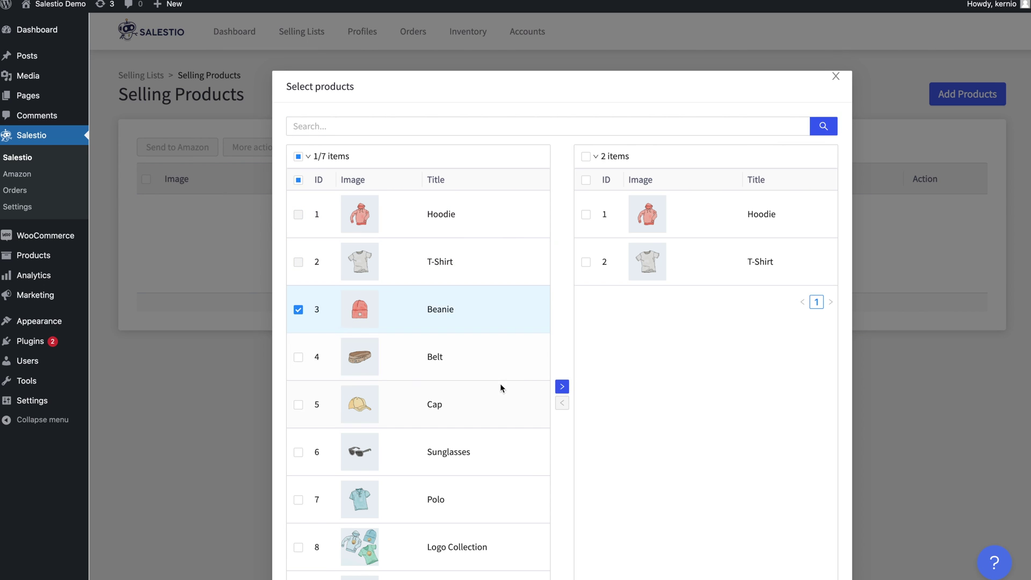
click(562, 386)
scroll(751, 483, down, 3)
click(828, 563)
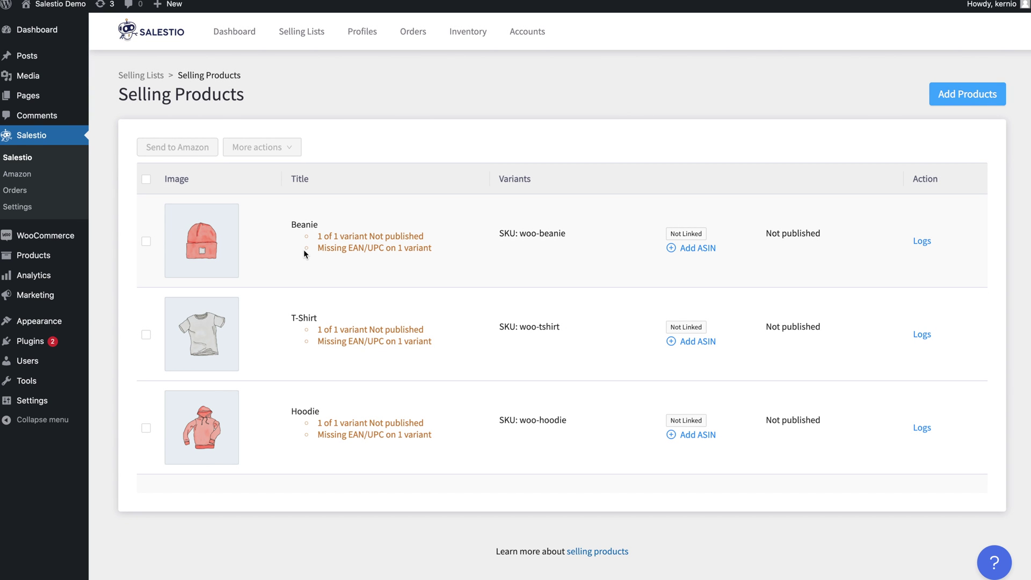
drag(315, 248, 431, 249)
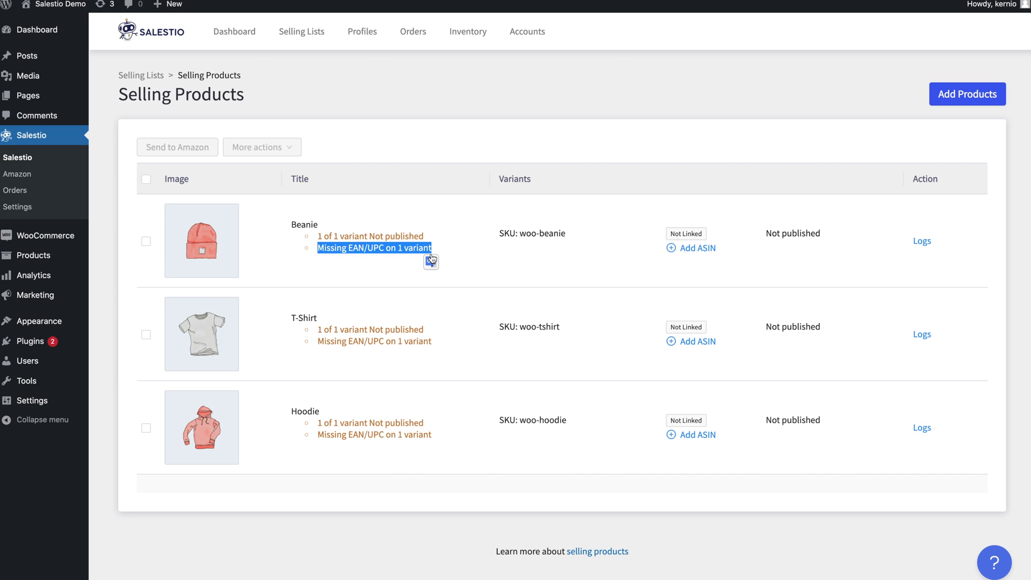
click(577, 265)
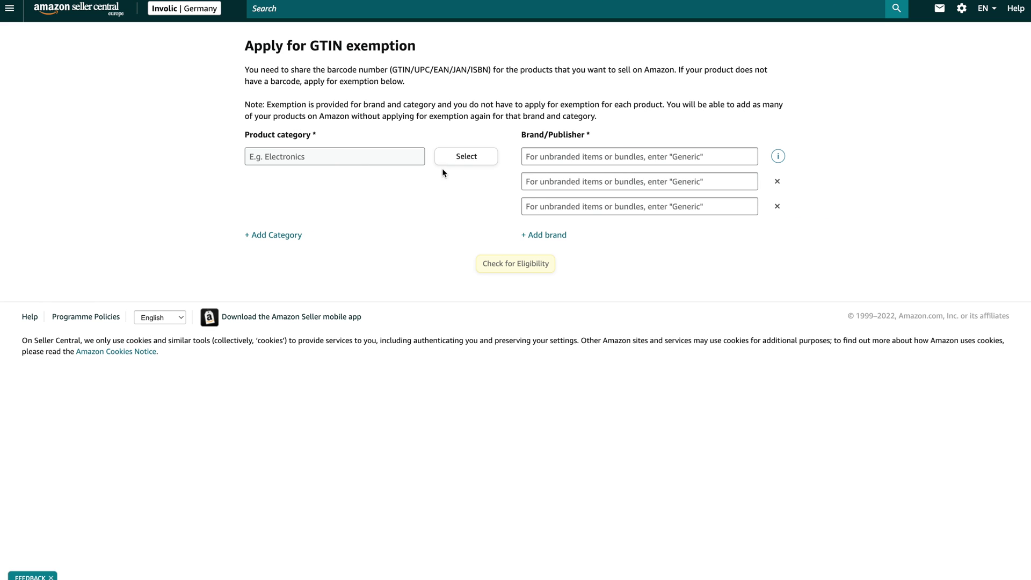
Open the Product category picker on the Apply for GTIN exemption page.
click(466, 158)
Look through the product's Shipping, Linked products, Attributes, Variations and Advanced sections, ending on Inventory.
scroll(485, 290, down, 2)
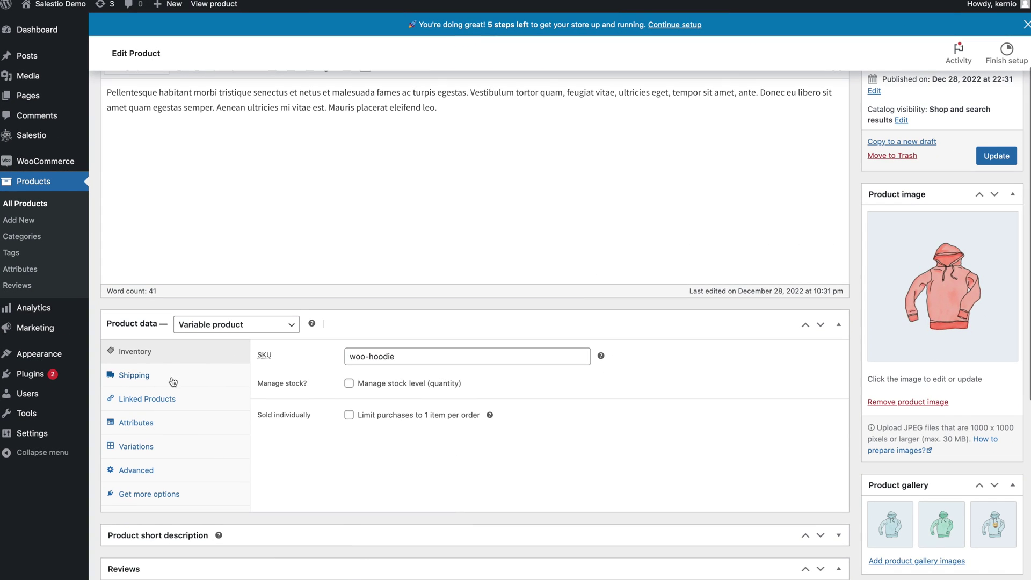
click(175, 411)
click(174, 435)
click(157, 428)
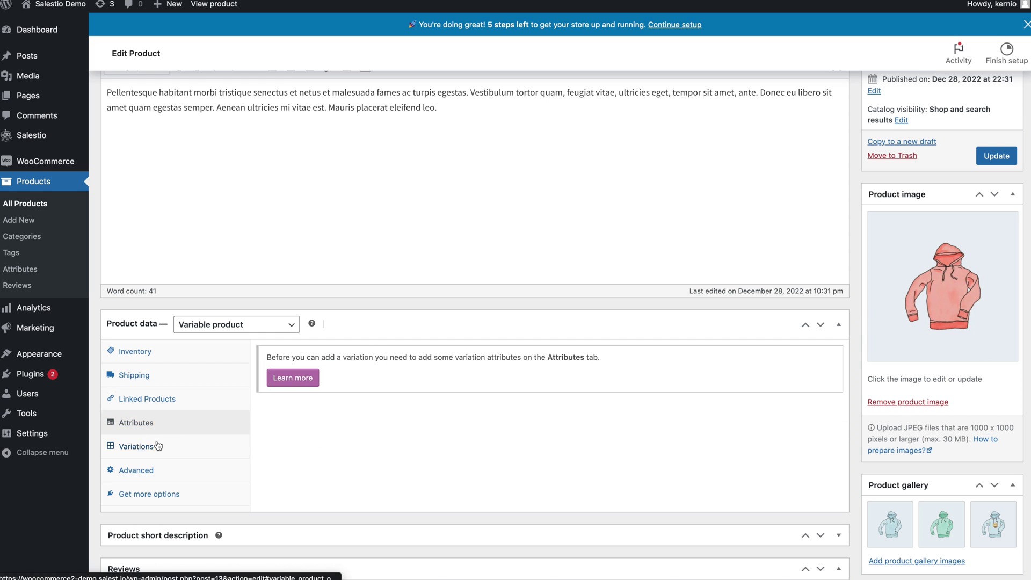
click(157, 448)
click(155, 471)
click(157, 498)
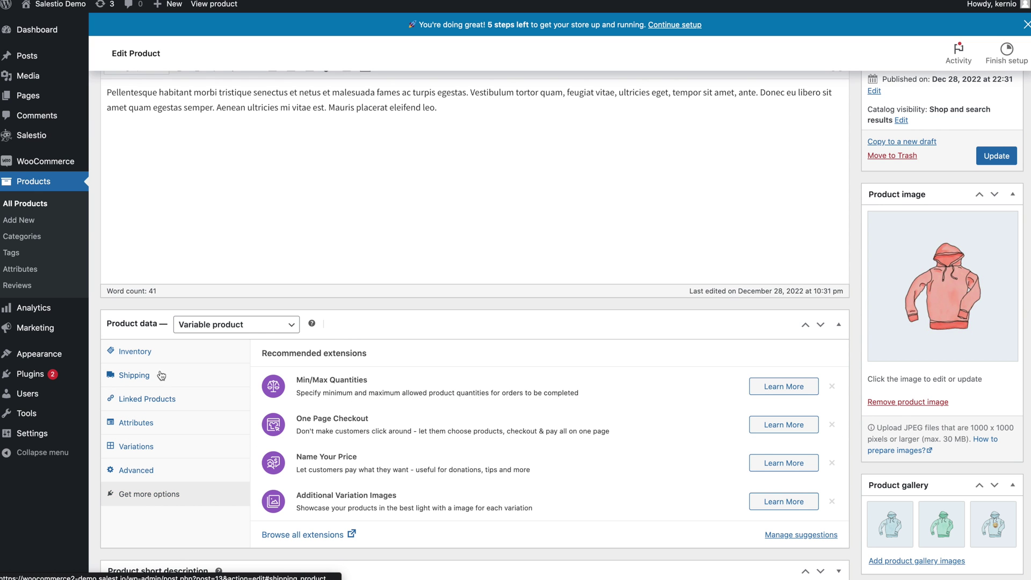
click(135, 375)
click(137, 352)
scroll(260, 239, up, 1)
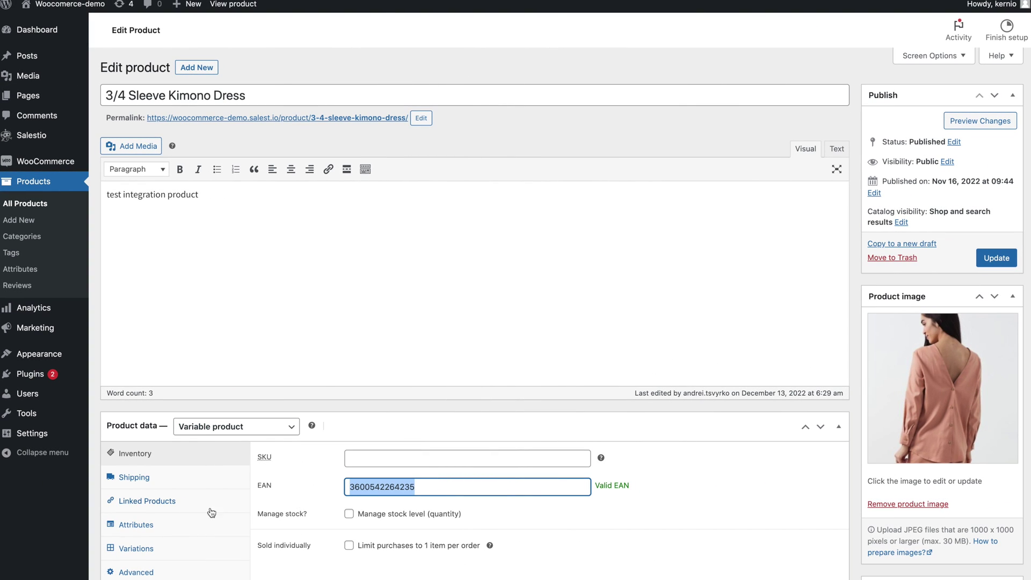
Check Beanie's warning notes, then select ASIN B08S1TXGW3 on the Amazon beanie page.
click(422, 482)
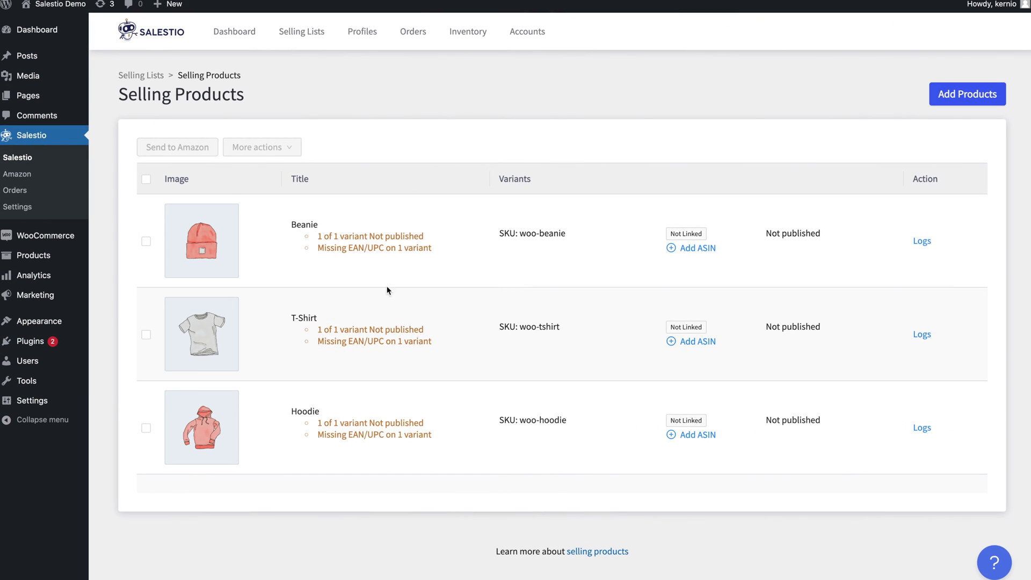
drag(318, 236, 439, 254)
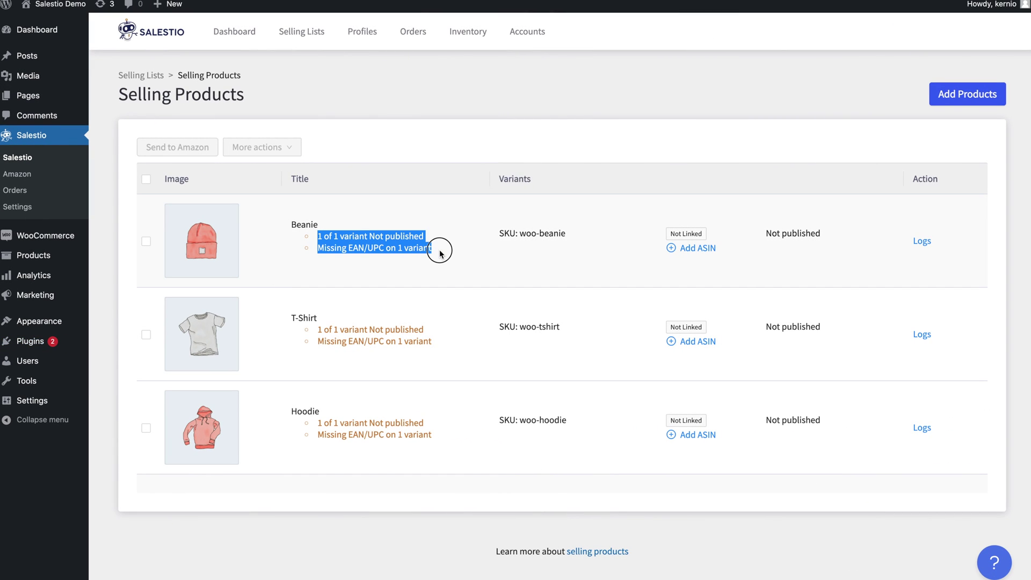
click(439, 250)
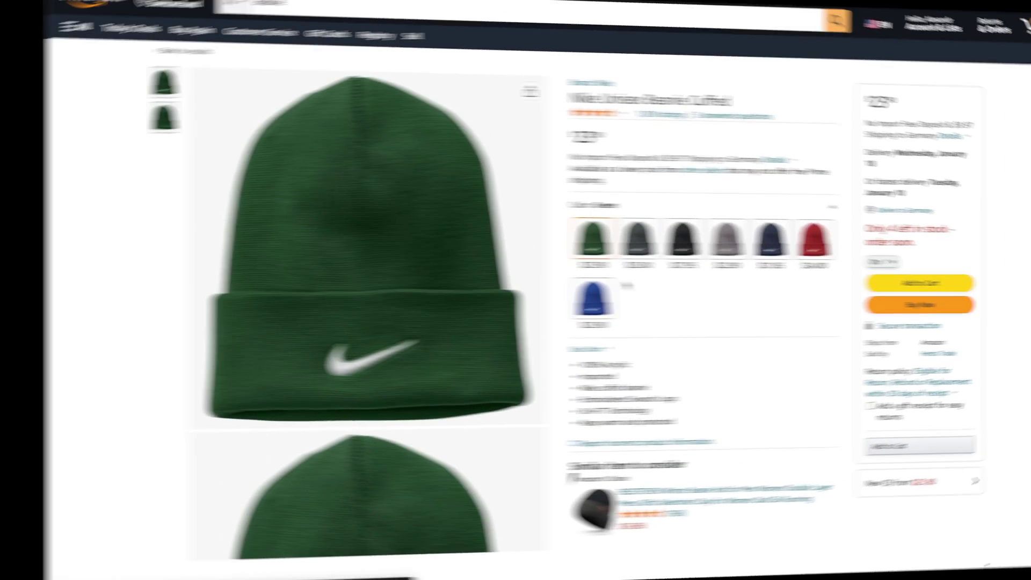
scroll(563, 401, down, 10)
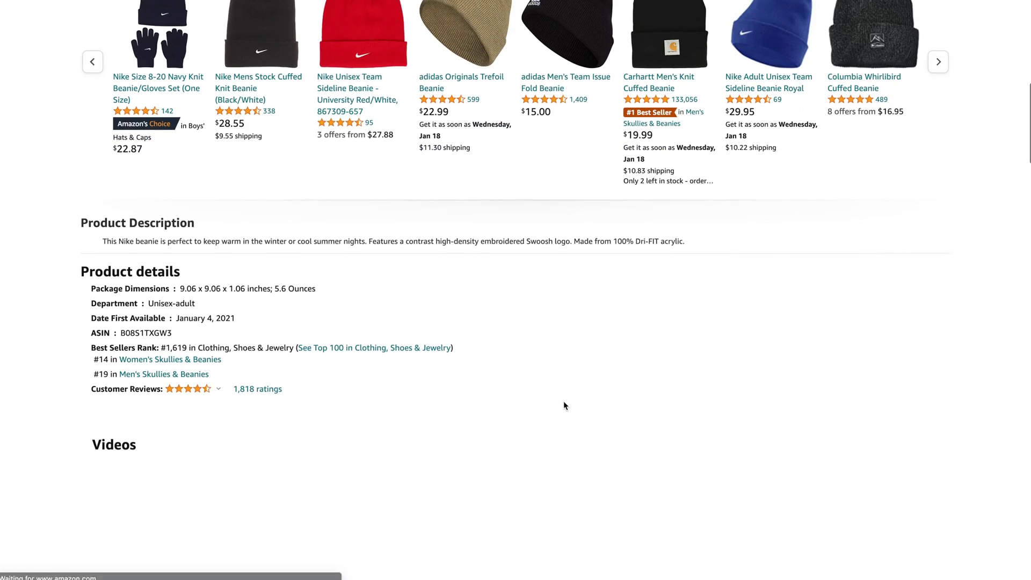
drag(89, 341, 207, 336)
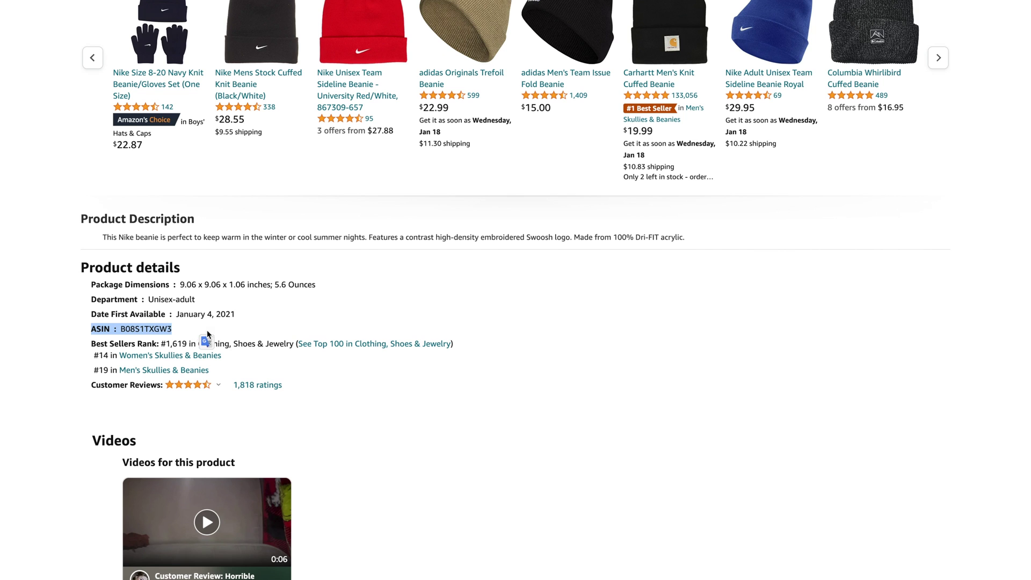
double_click(154, 330)
key(ctrl+c)
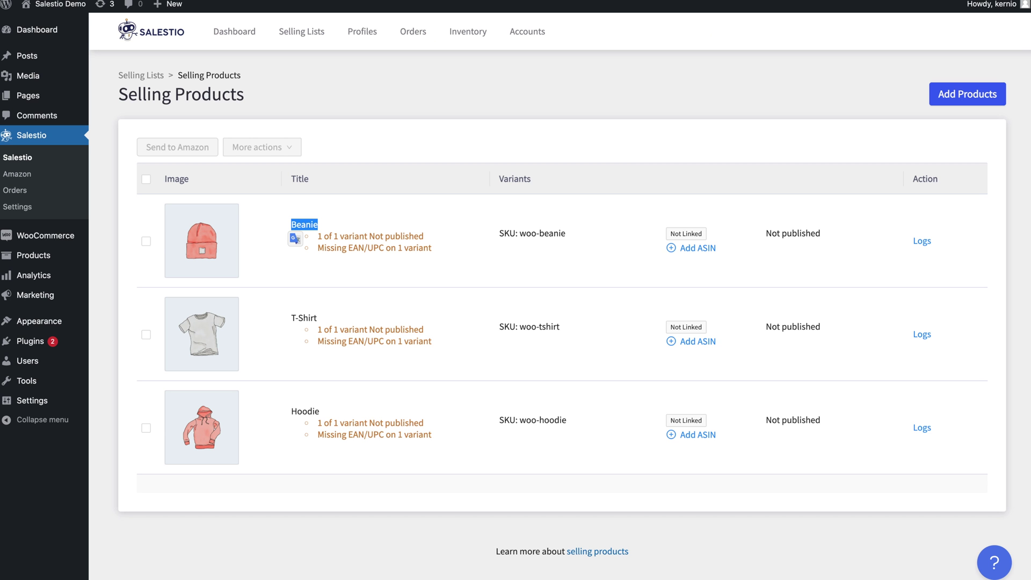
Paste ASIN B08S1TXGW3 as the Beanie's ASIN and save it.
click(694, 249)
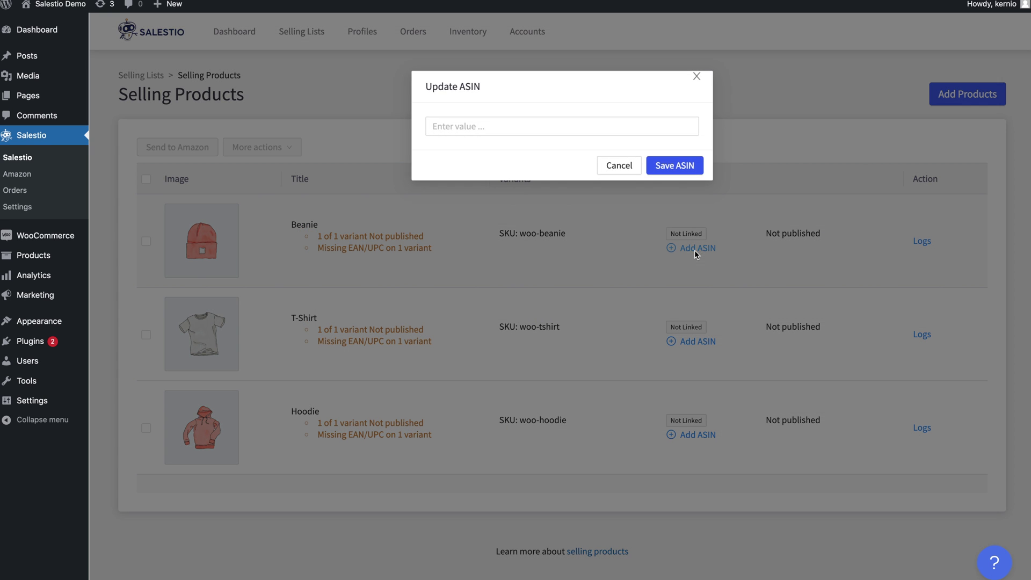
click(541, 128)
key(ctrl+v)
click(682, 166)
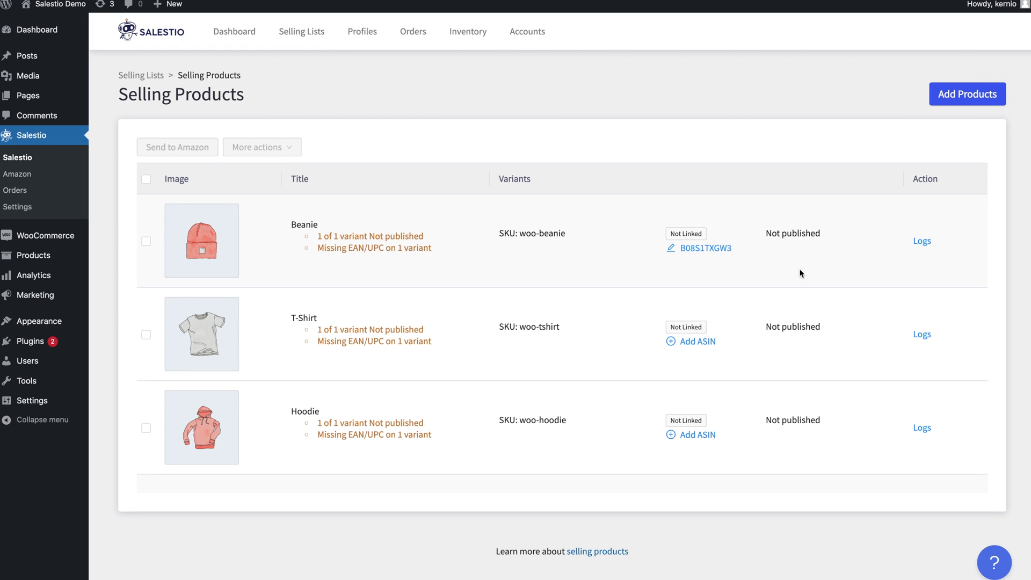
Send the Beanie listing to Amazon and point out its Out of stock status.
click(146, 241)
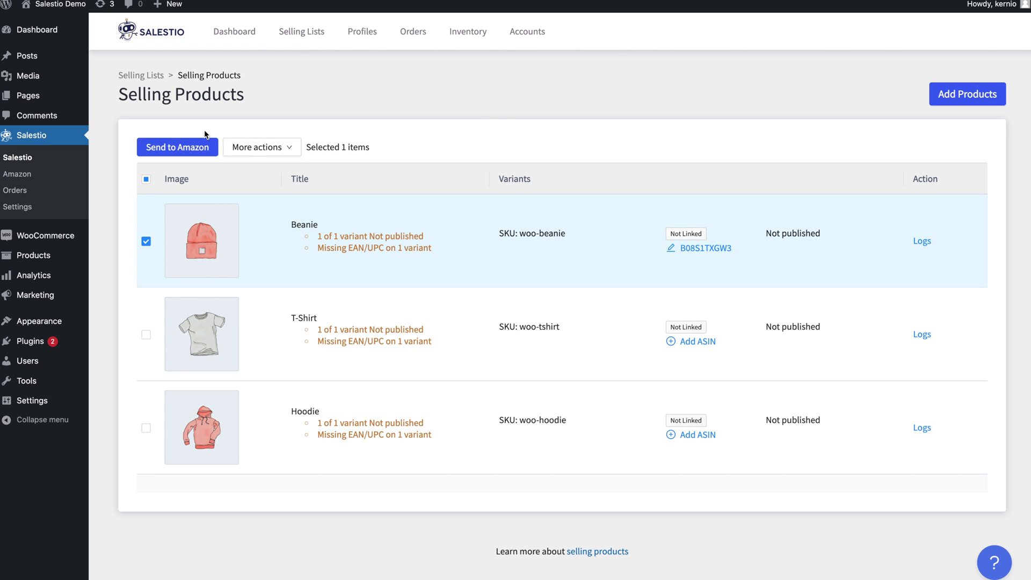
click(185, 148)
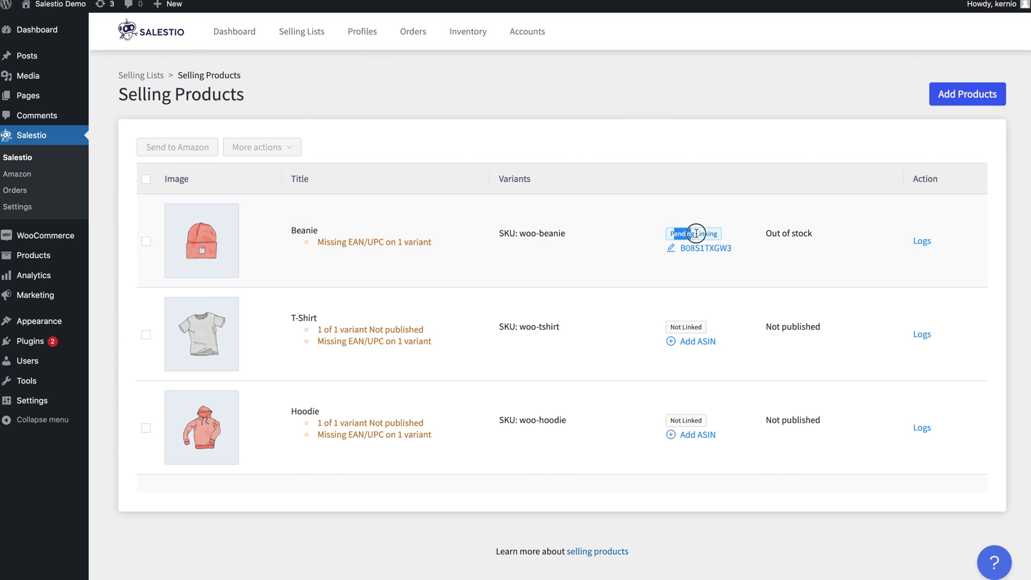
drag(819, 234, 759, 236)
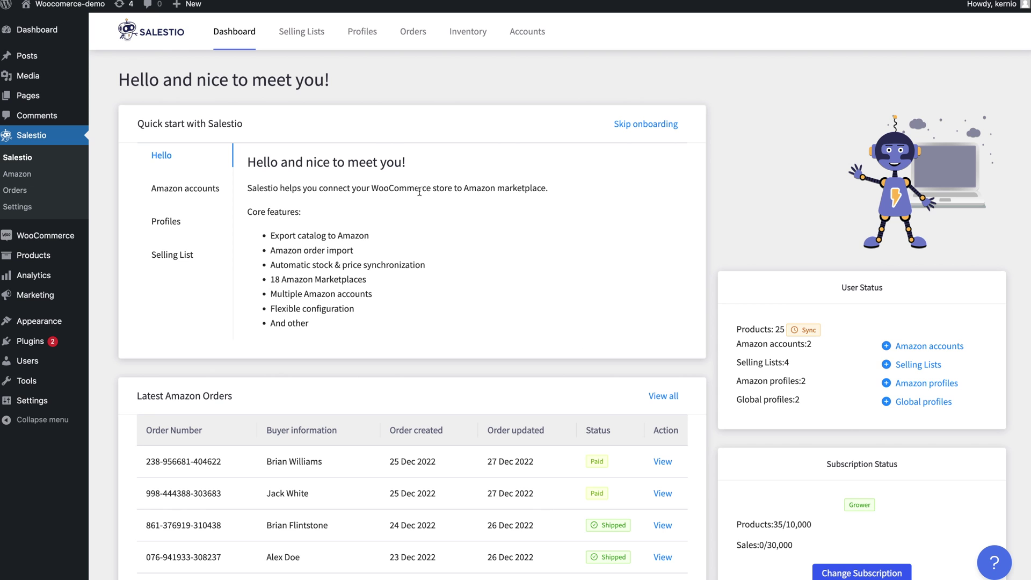
Scroll through the dashboard's latest orders and status cards, then go to the Inventory page.
scroll(330, 367, down, 3)
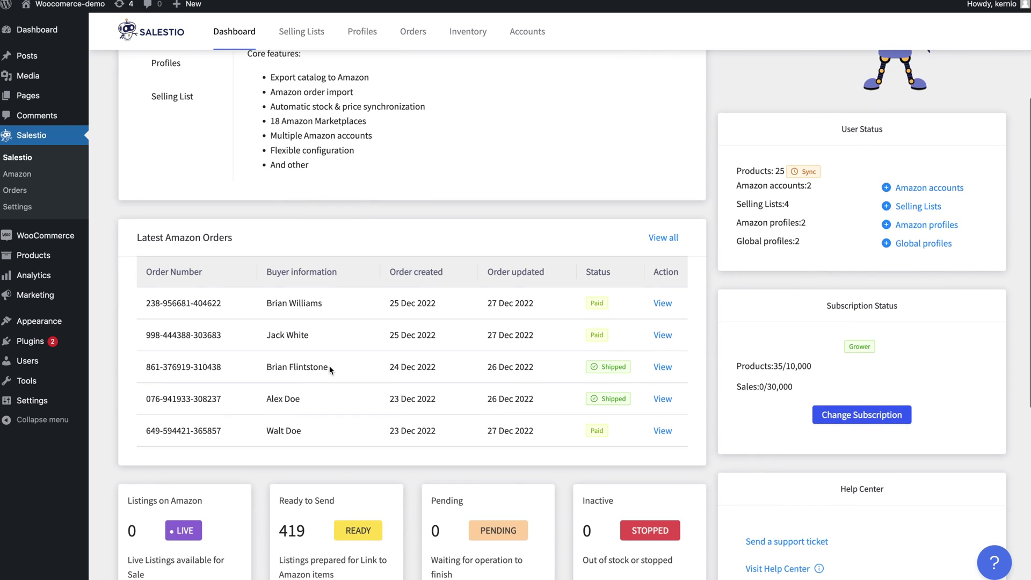
scroll(333, 368, up, 3)
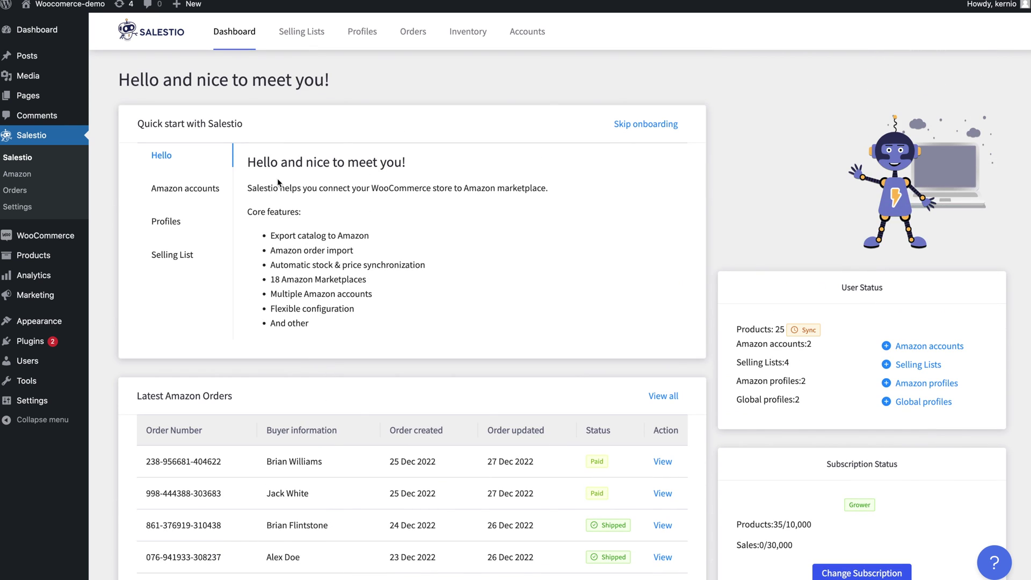
click(483, 38)
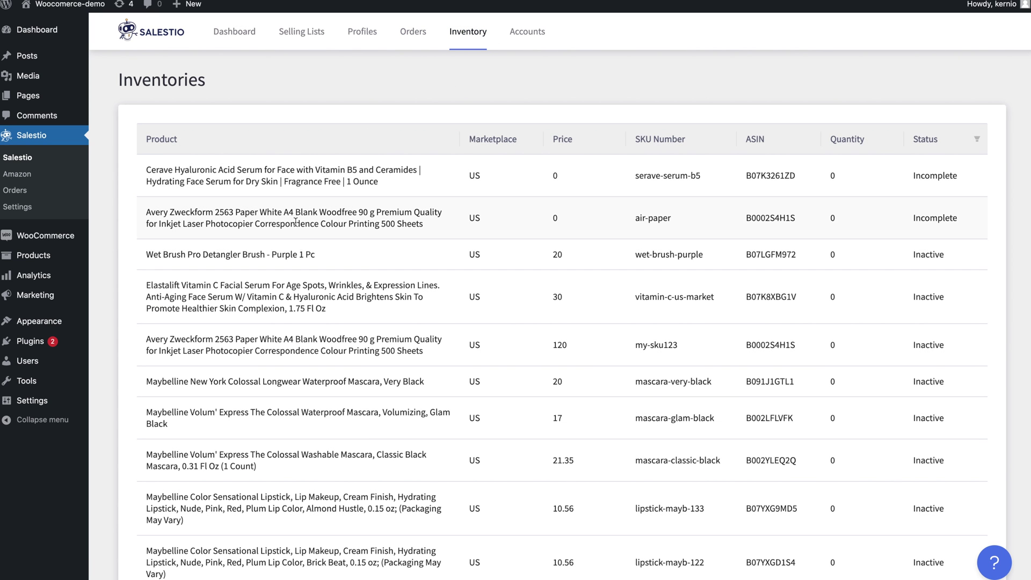
Scroll the Inventories table, view page 3 of listings, then go to the Orders page.
scroll(295, 221, down, 3)
scroll(301, 247, up, 3)
scroll(299, 324, down, 20)
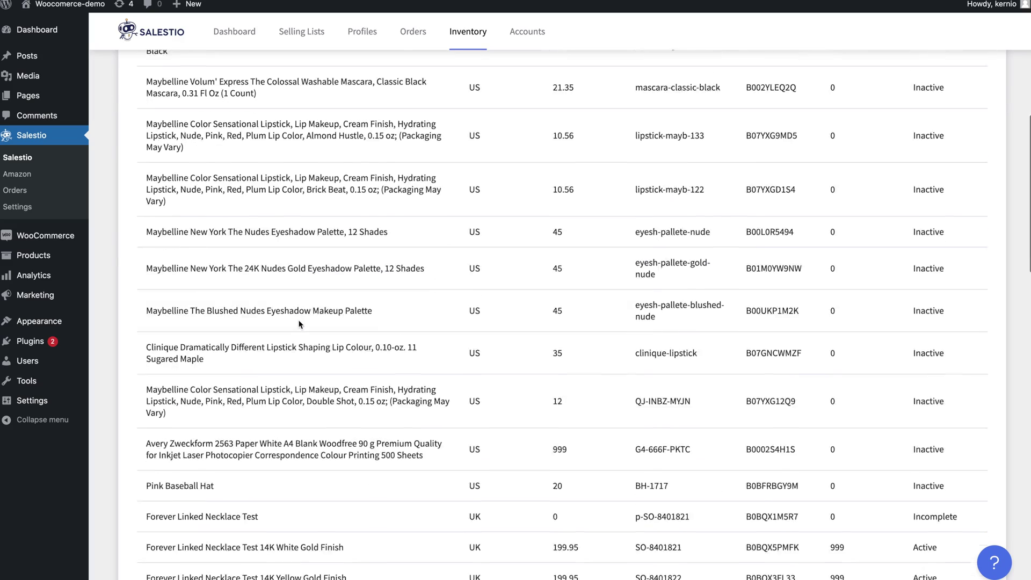
scroll(688, 450, down, 7)
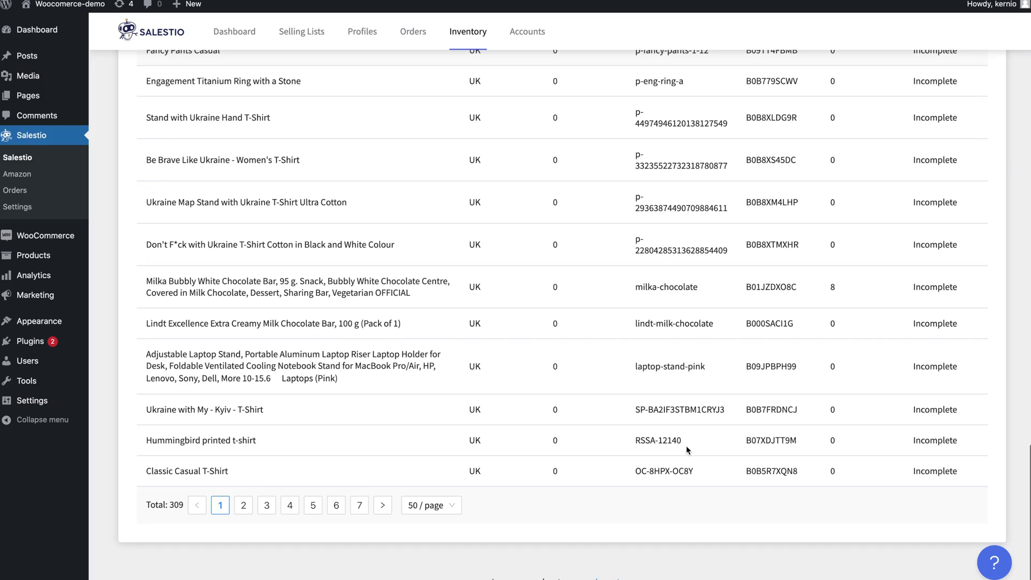
click(267, 506)
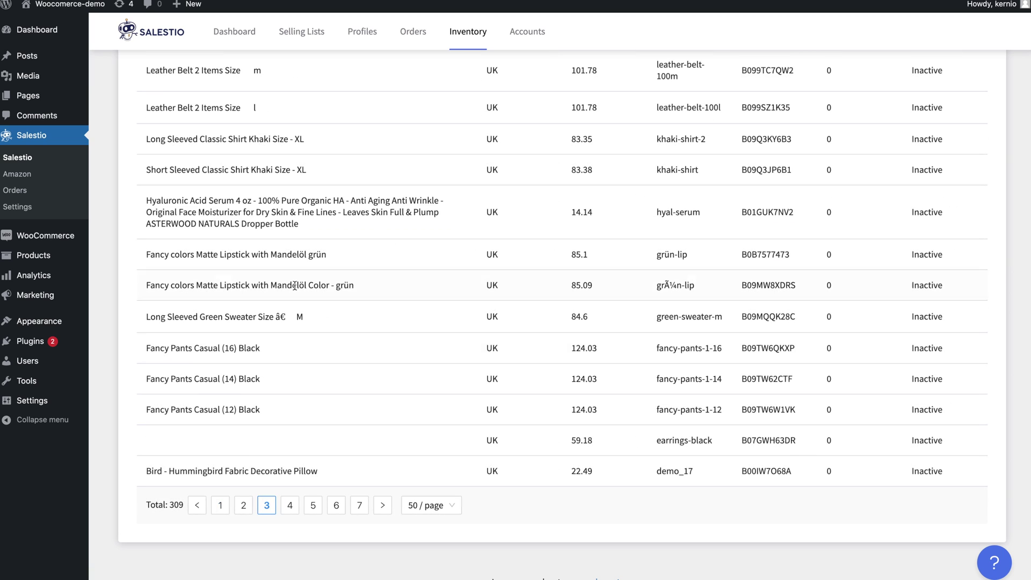
scroll(295, 286, up, 10)
scroll(294, 286, up, 10)
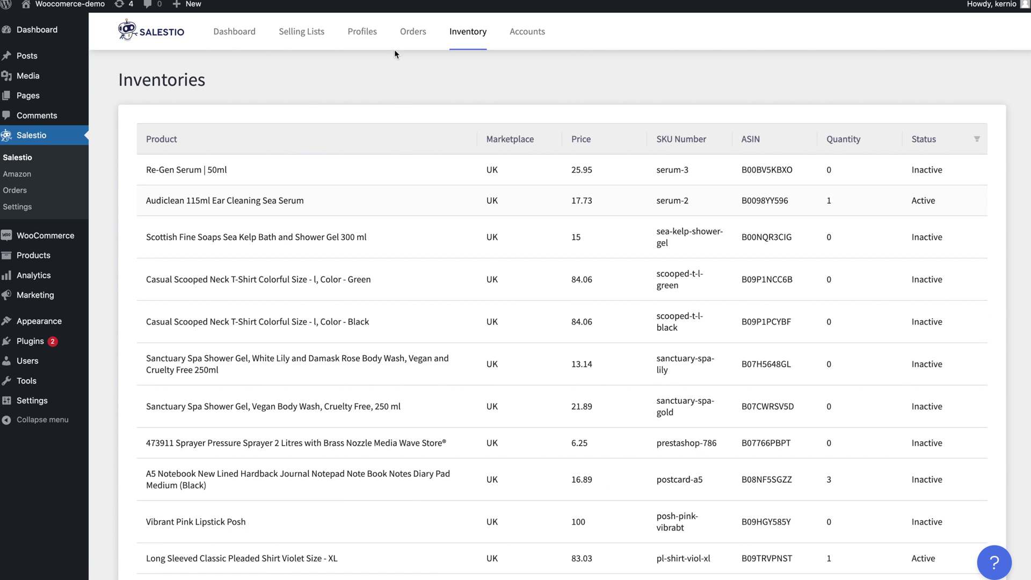
click(412, 32)
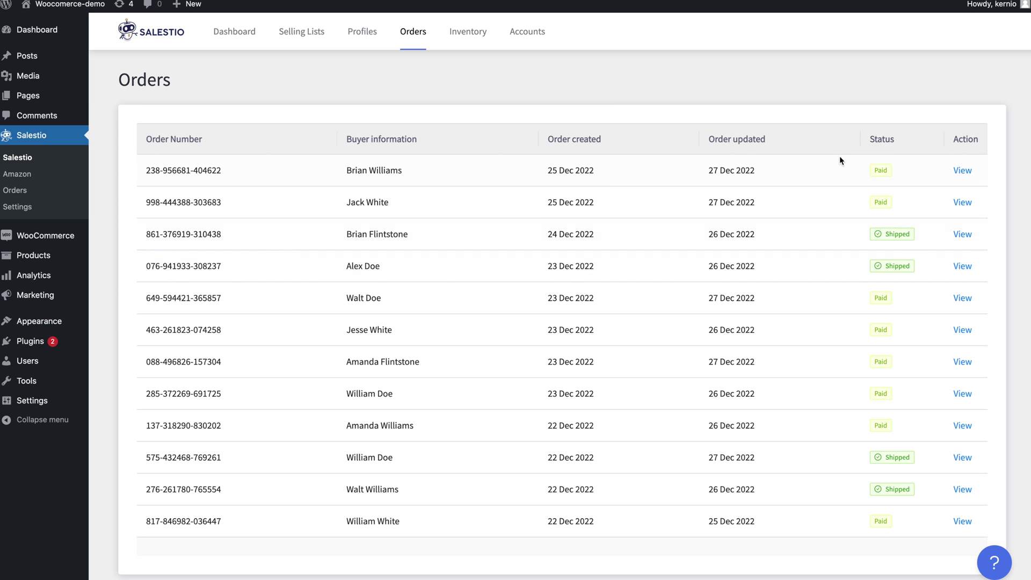
Open the first Amazon order's details and note its AFN fulfilment type.
click(960, 172)
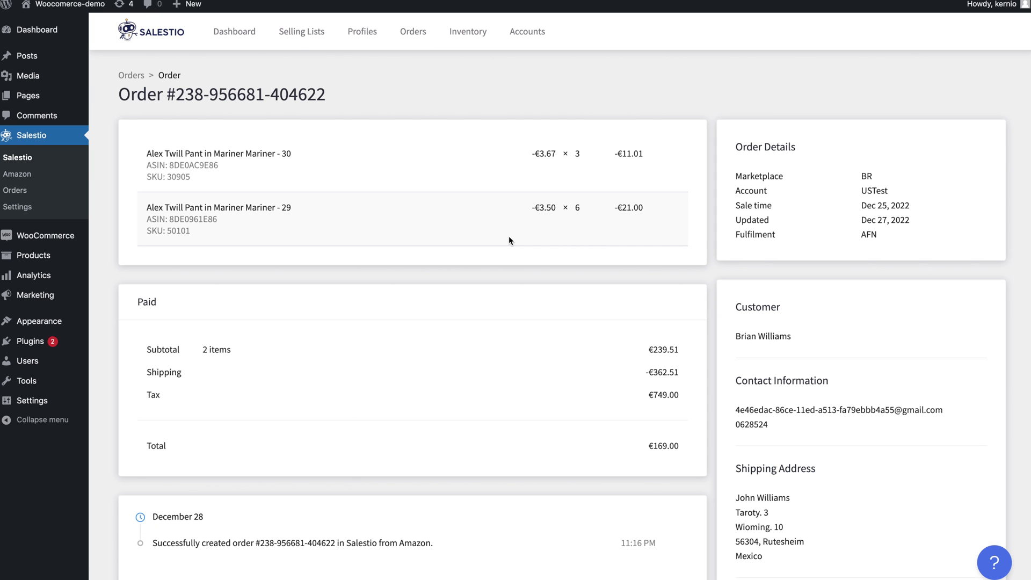
scroll(368, 435, down, 3)
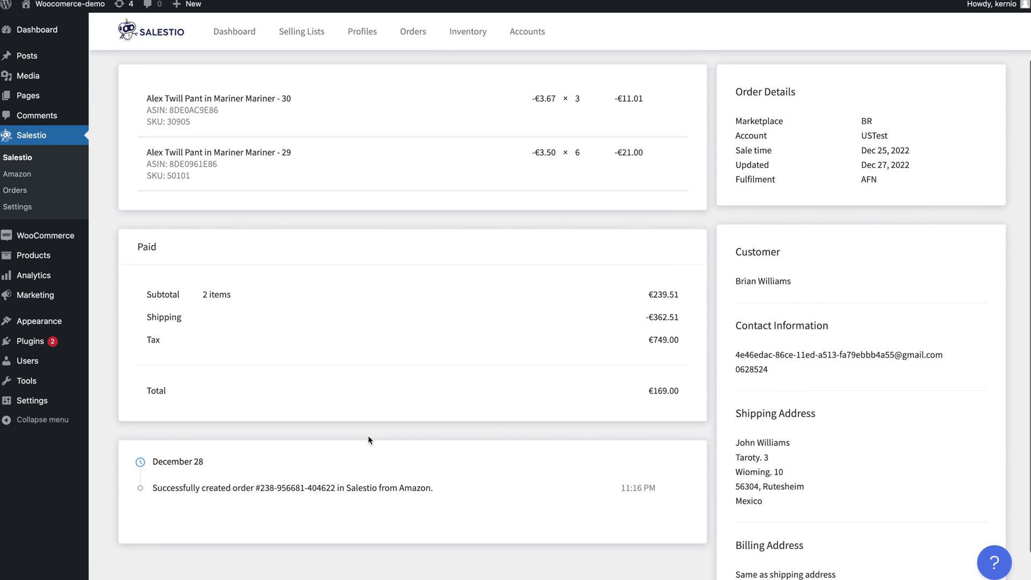
scroll(540, 413, up, 3)
drag(883, 239, 846, 240)
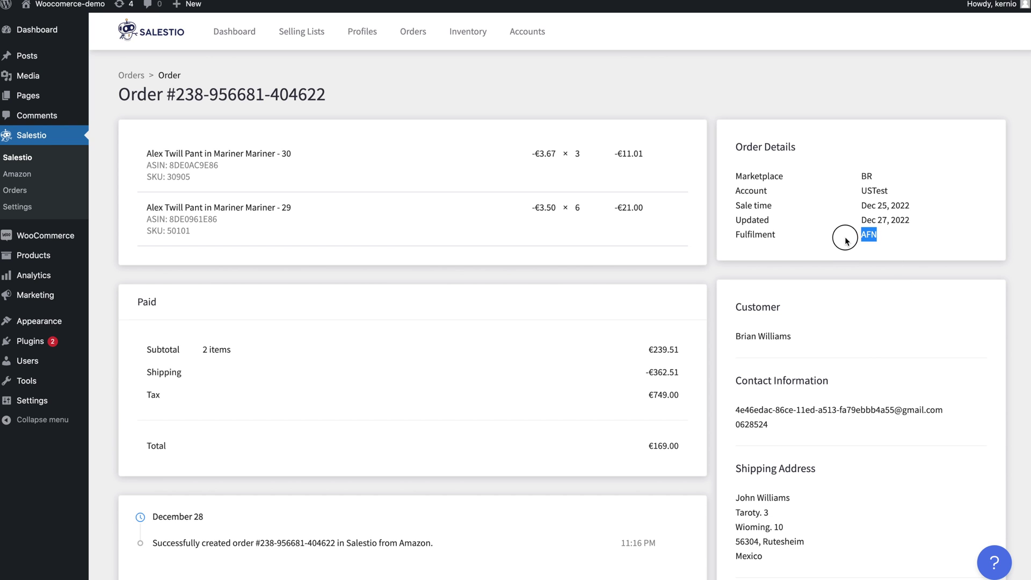
click(131, 75)
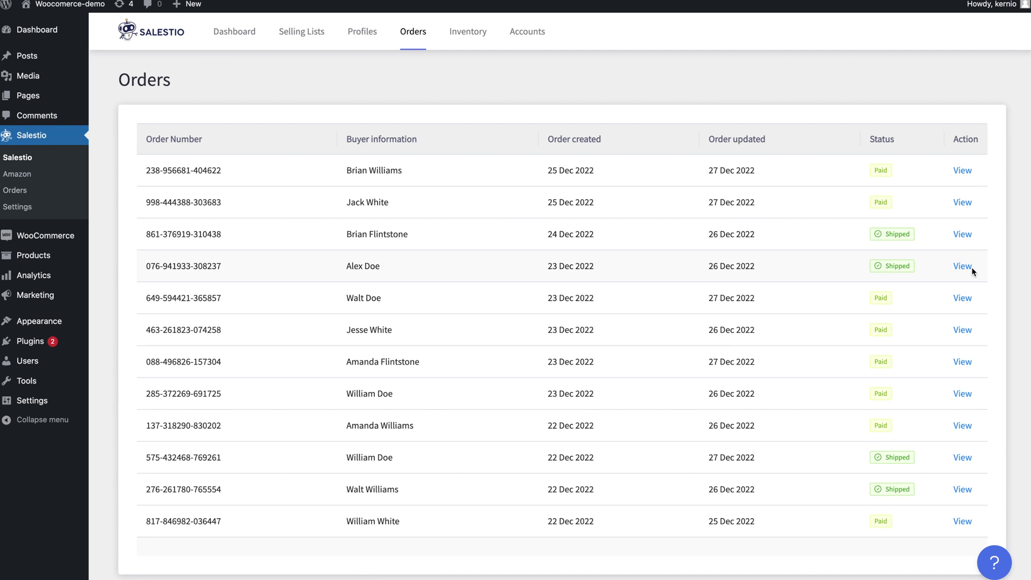
Open the fourth order, note its MFN fulfilment type, then go to WooCommerce Orders.
click(969, 267)
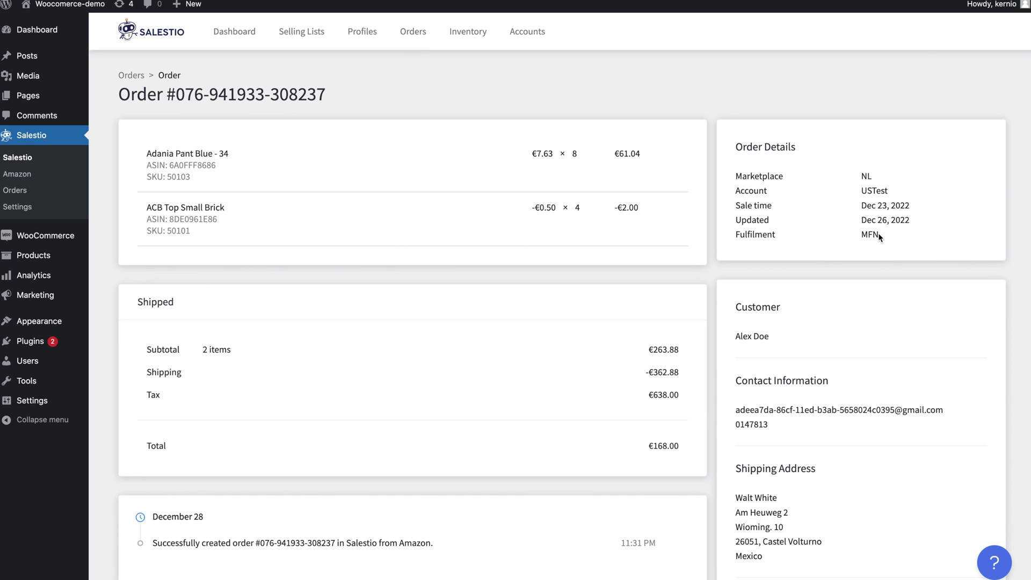
double_click(870, 234)
click(764, 231)
scroll(217, 266, down, 3)
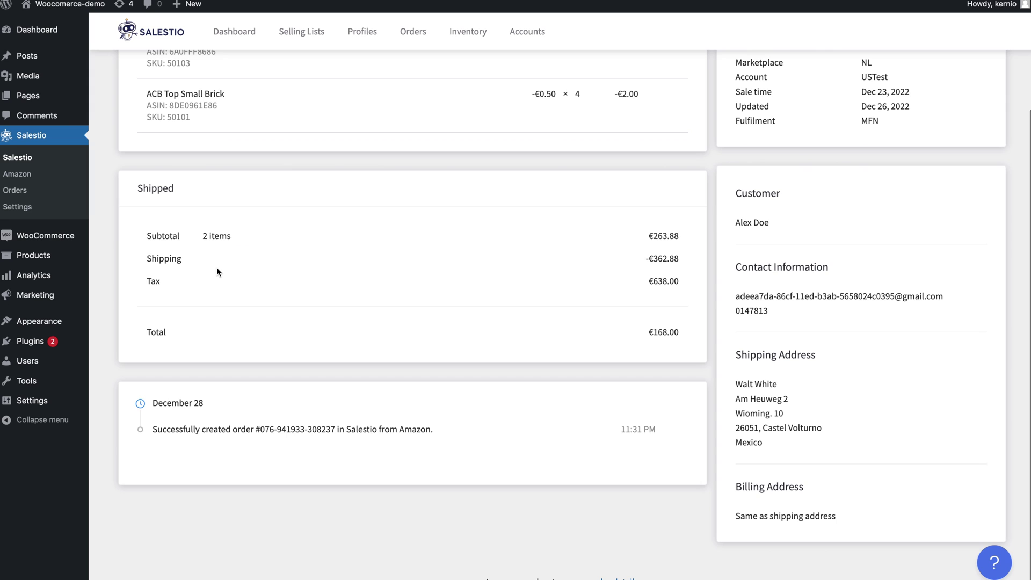
scroll(217, 267, up, 3)
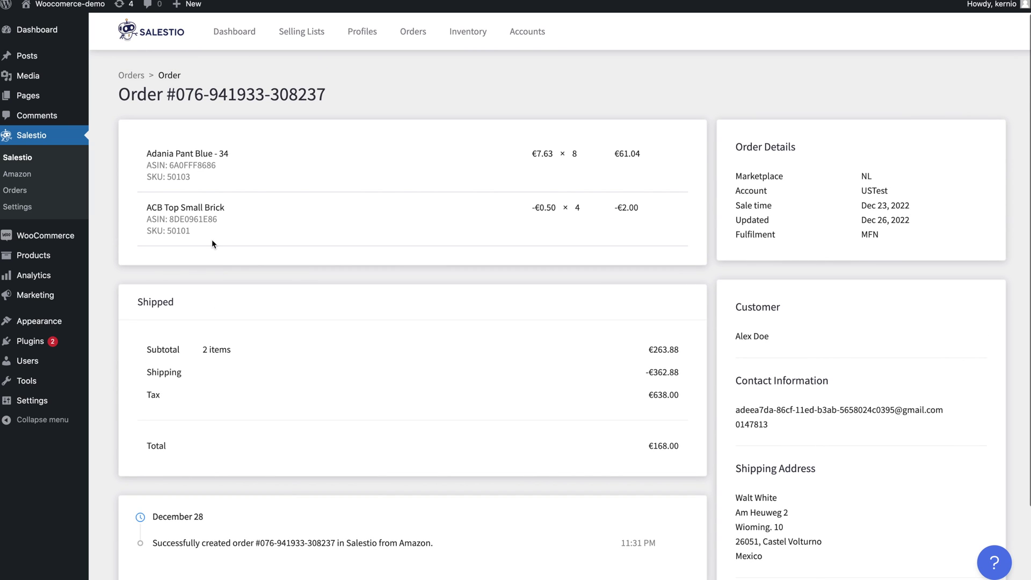
click(413, 32)
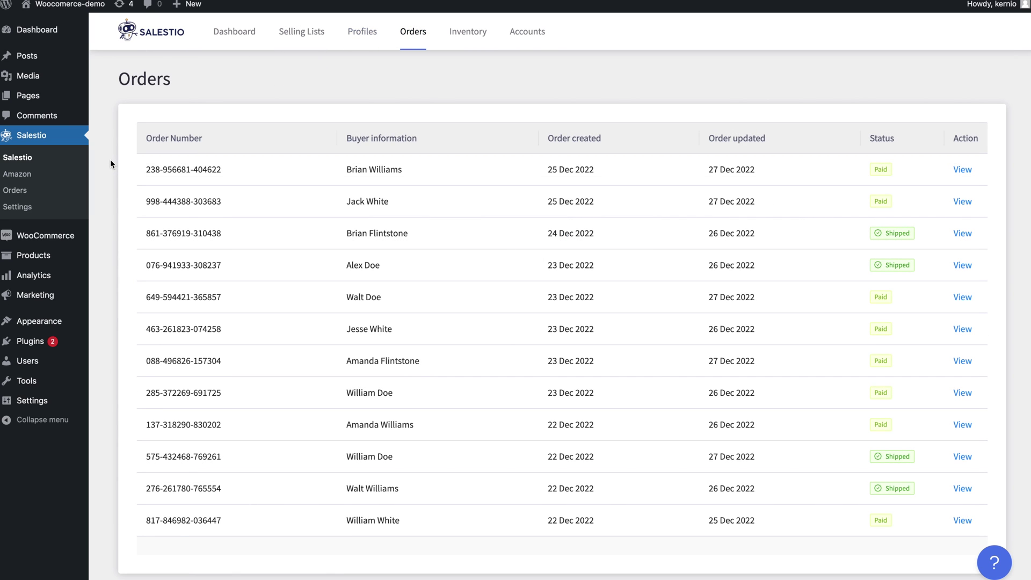
mouse_move(64, 235)
click(114, 254)
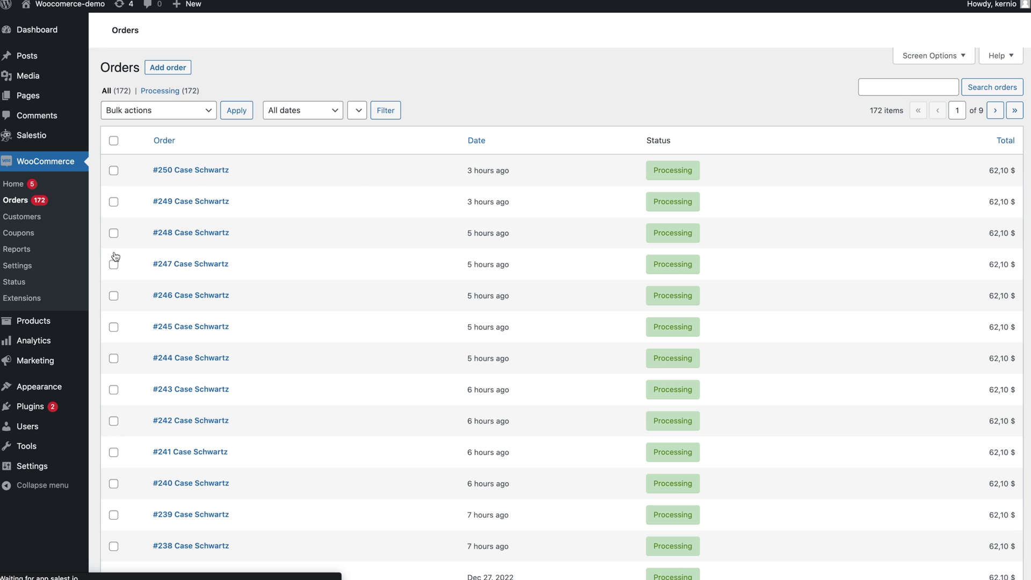
Open the newest WooCommerce order and scroll through its items, shipping and totals.
click(190, 170)
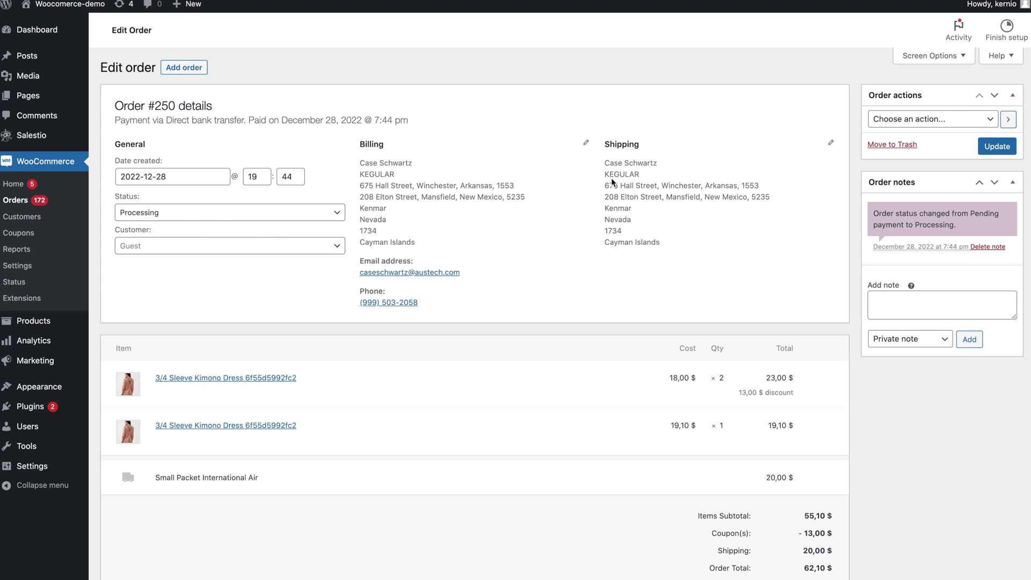
scroll(684, 400, down, 3)
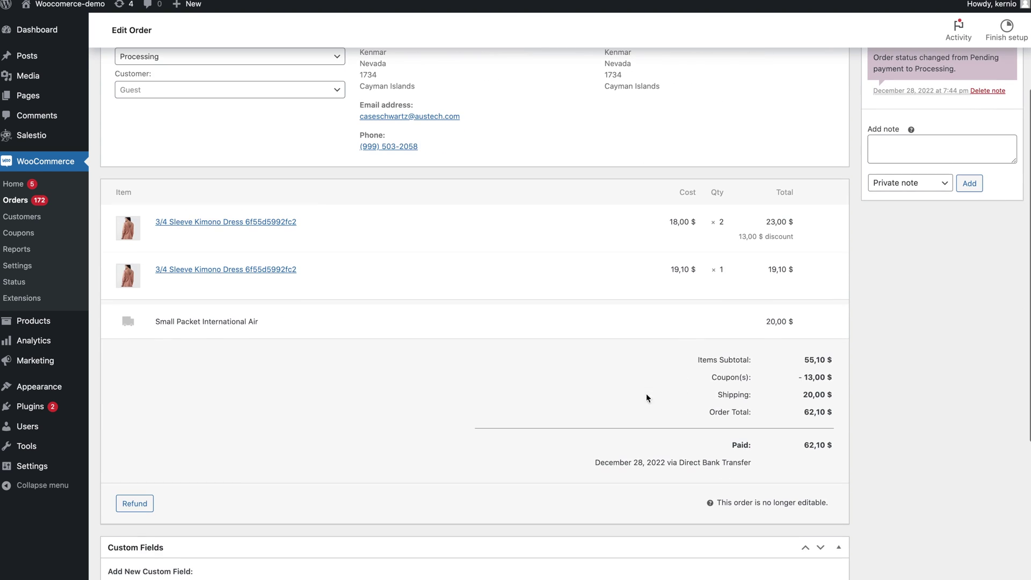
scroll(652, 395, down, 4)
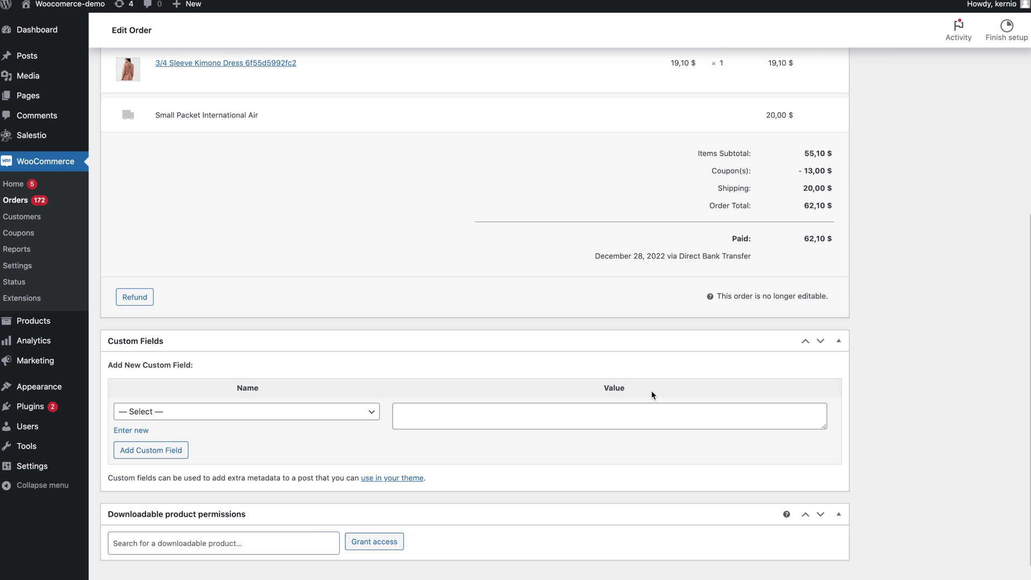
scroll(241, 424, down, 1)
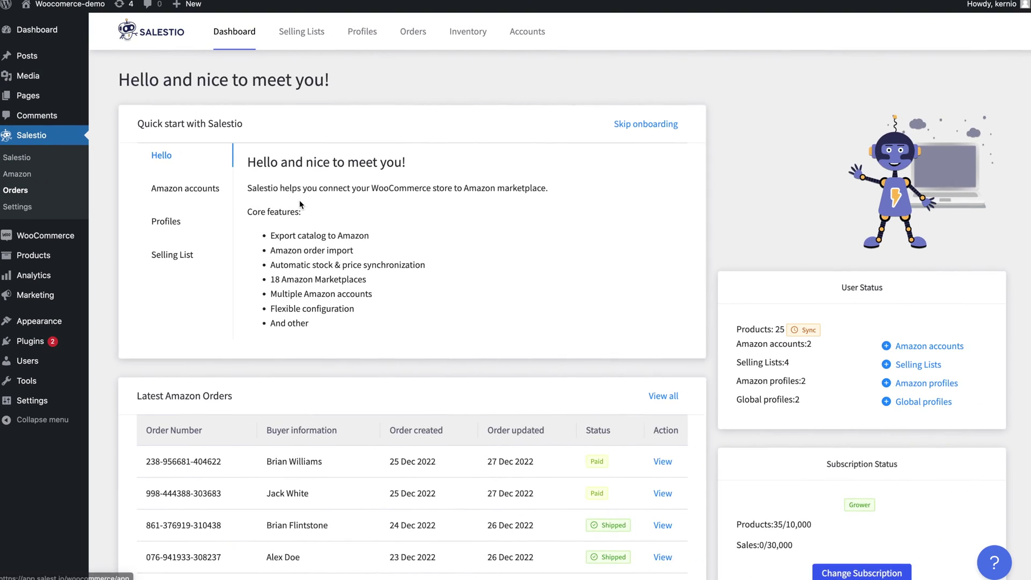
scroll(301, 205, down, 2)
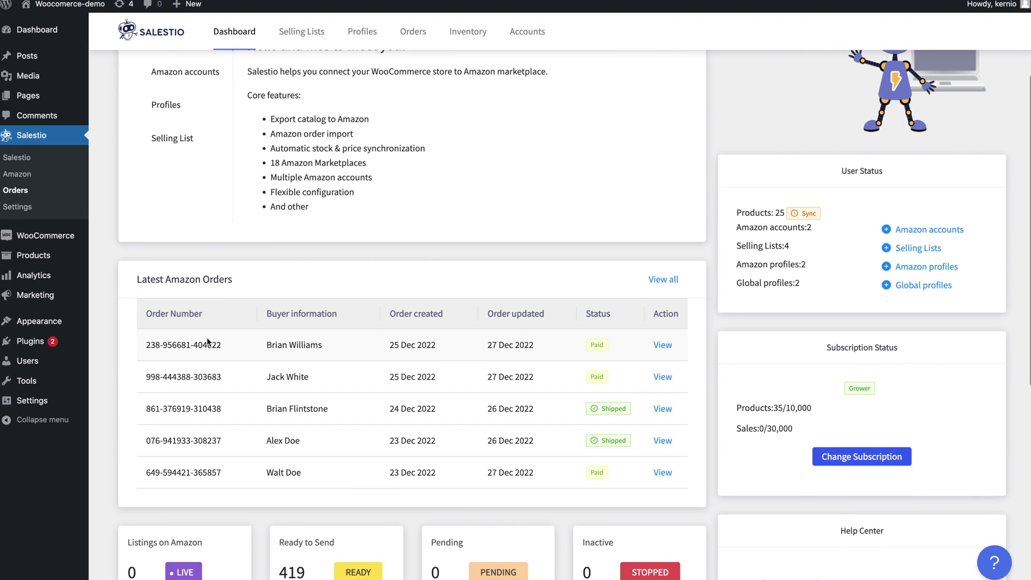
scroll(663, 398, down, 2)
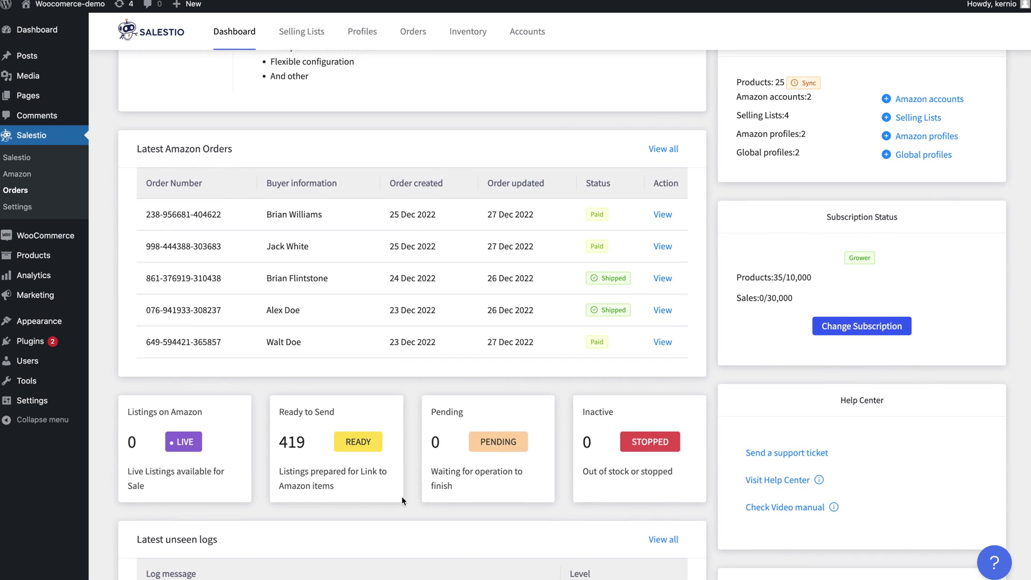
scroll(401, 496, down, 1)
scroll(401, 496, up, 1)
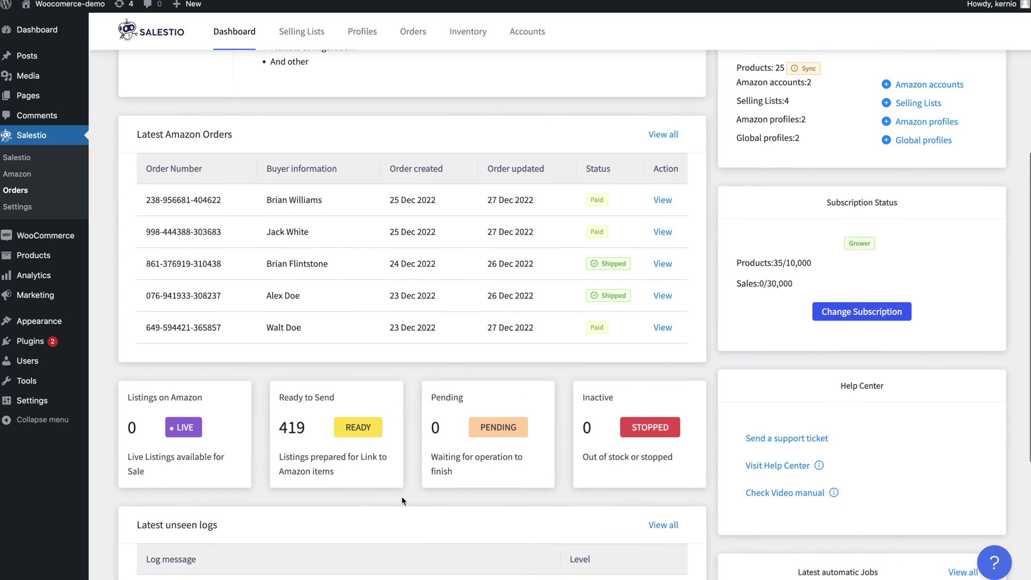